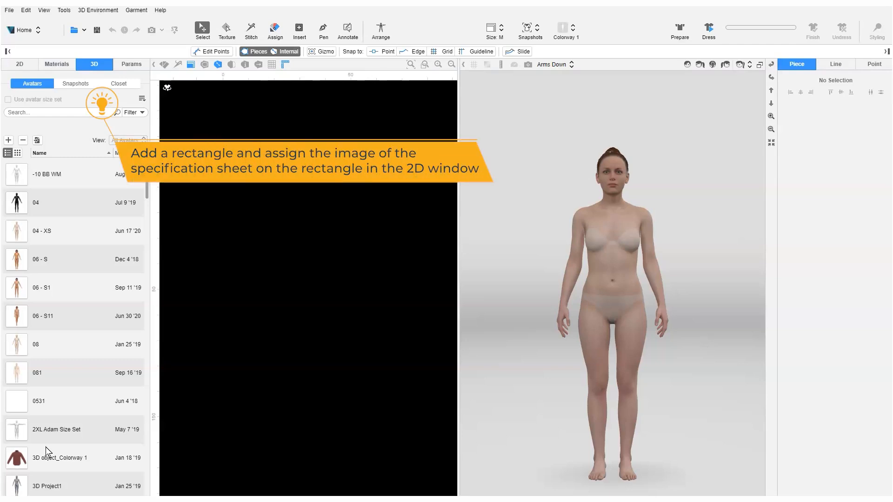
Draw a large rectangle in the 2D window as a base for the specification sheet.
click(299, 29)
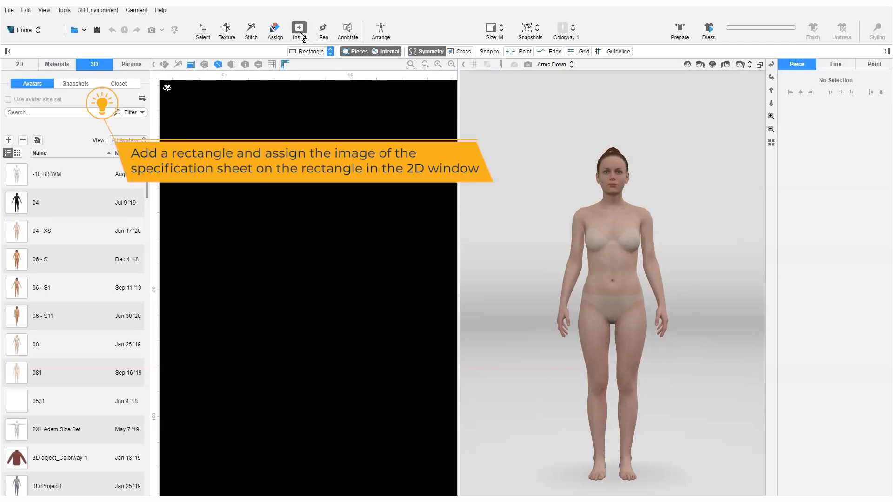
drag(177, 121, 445, 471)
Import the measurement chart image and the body figures image as two artwork materials.
click(57, 64)
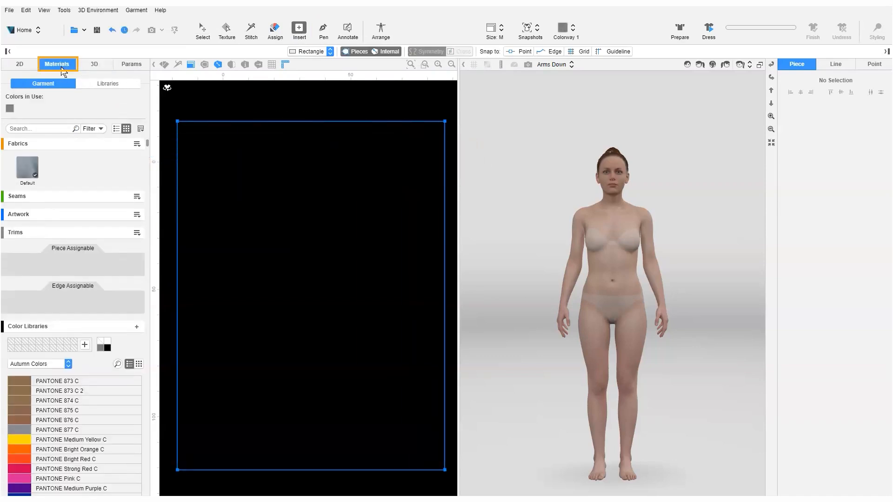
click(137, 214)
click(154, 226)
click(162, 92)
click(395, 274)
click(137, 215)
click(153, 225)
click(110, 93)
click(394, 276)
Place the measurement chart and body figures artworks side by side on the rectangle, enlarged to fill it.
drag(27, 239, 224, 271)
click(165, 64)
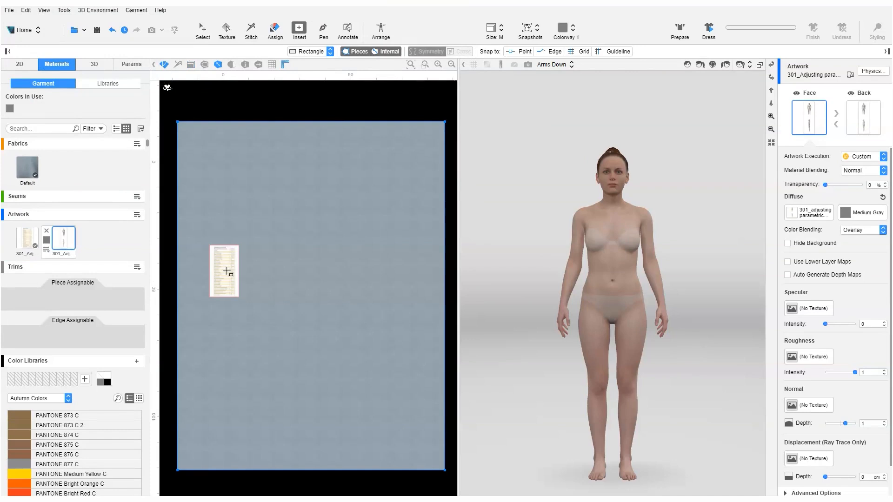
drag(64, 238, 376, 309)
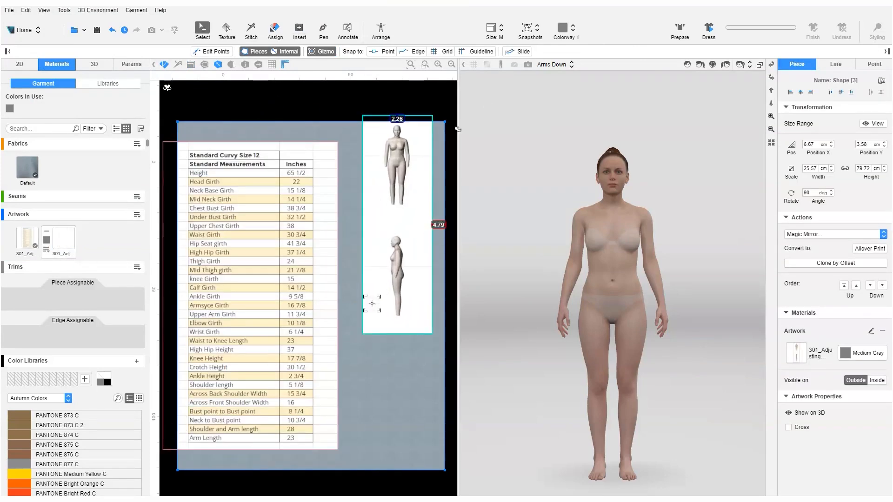
click(396, 95)
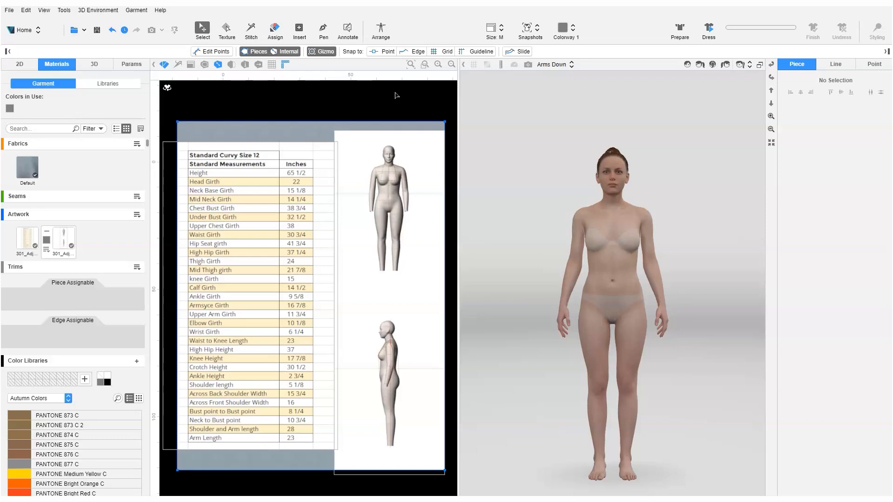
Change the system units to inches in the preferences and accept the restart notice.
click(25, 10)
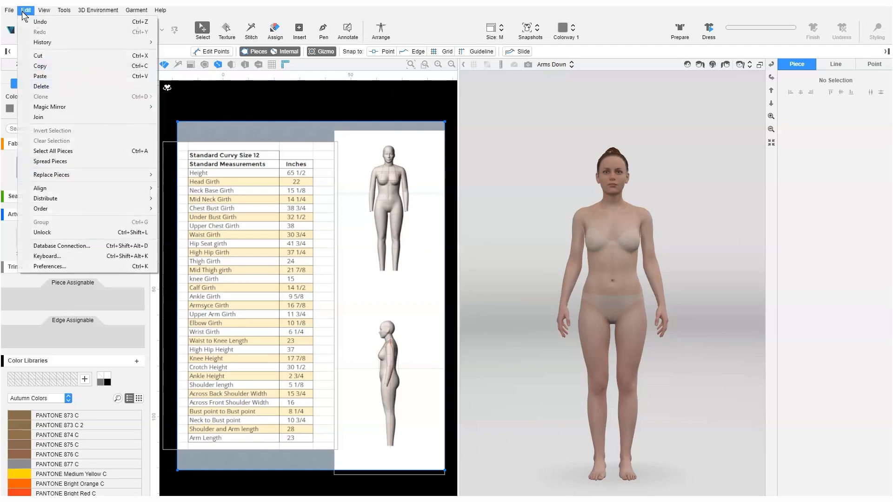
click(102, 268)
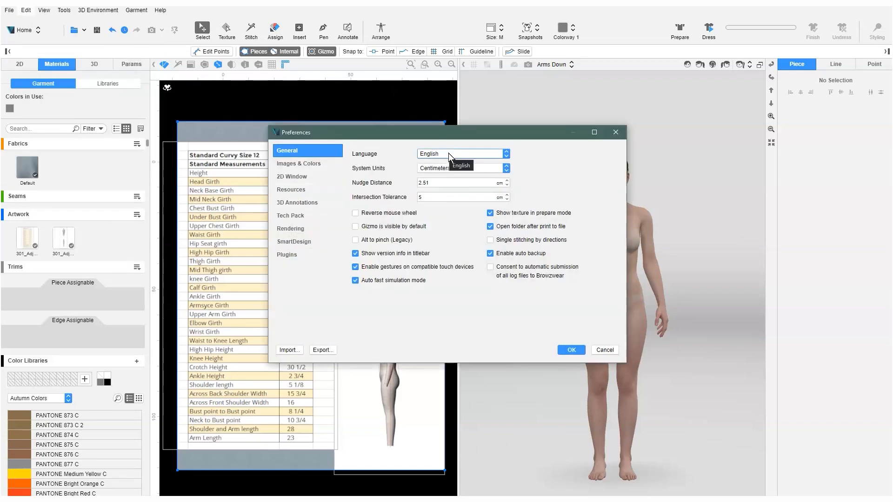
click(506, 168)
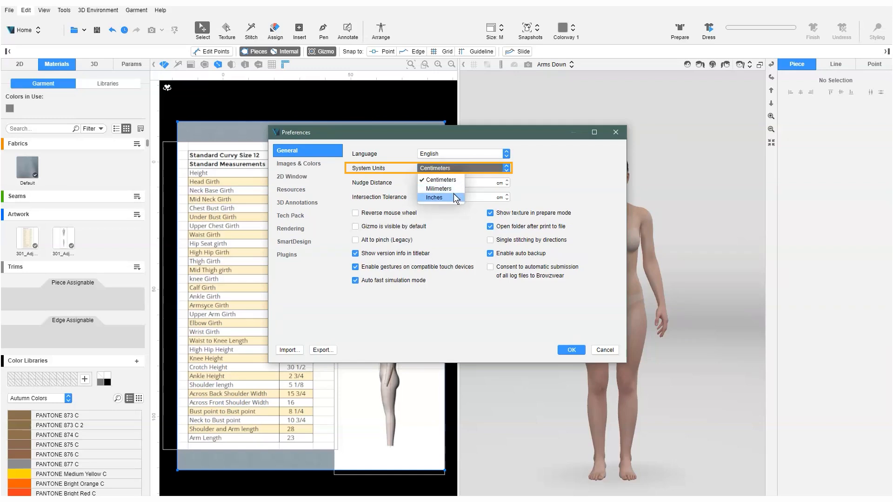
click(453, 195)
click(571, 349)
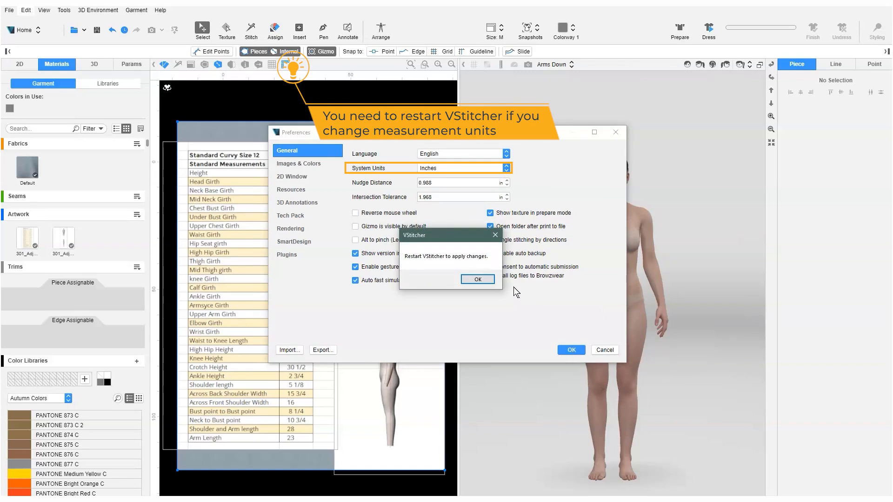
click(484, 280)
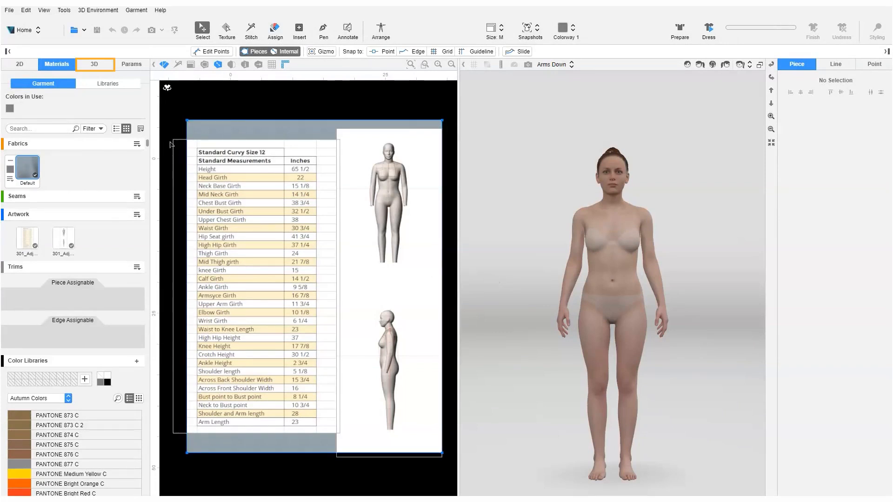
Create a new avatar from the Olivia template.
click(93, 64)
click(8, 140)
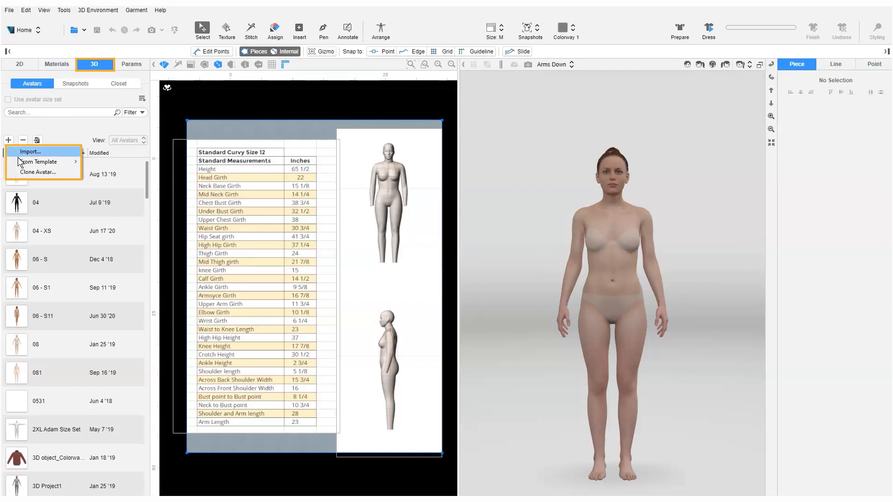
mouse_move(19, 162)
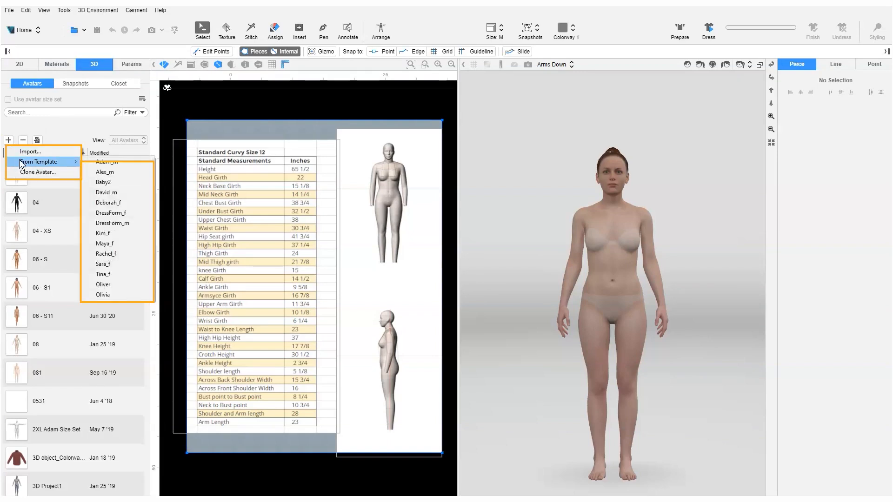
click(132, 296)
key(Return)
click(484, 285)
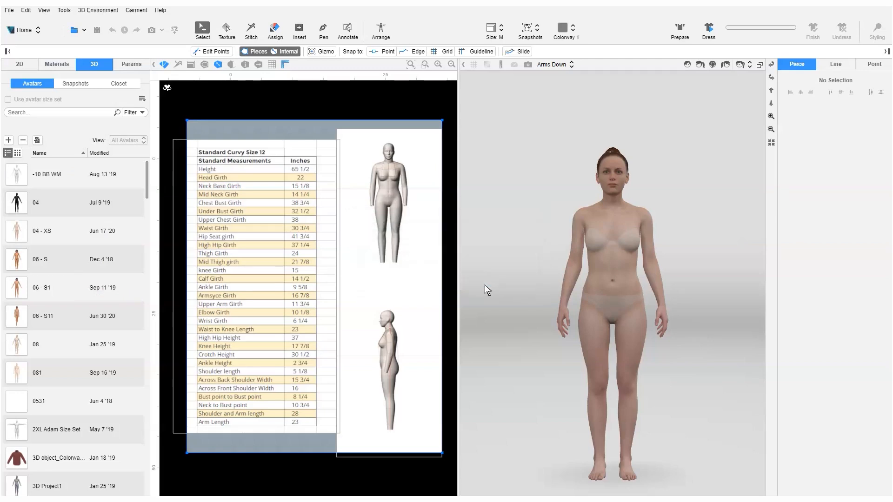
Show the new avatar's measurements and set its texture to Fit Markers.
click(864, 146)
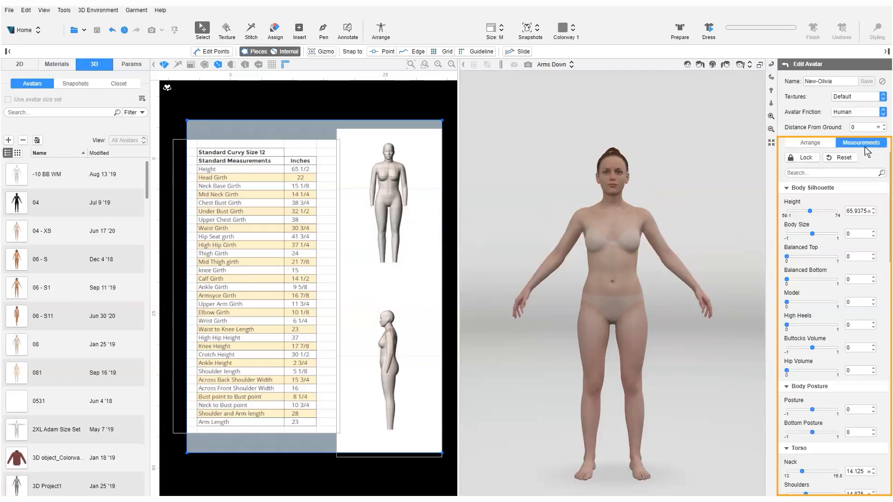
scroll(864, 207, down, 3)
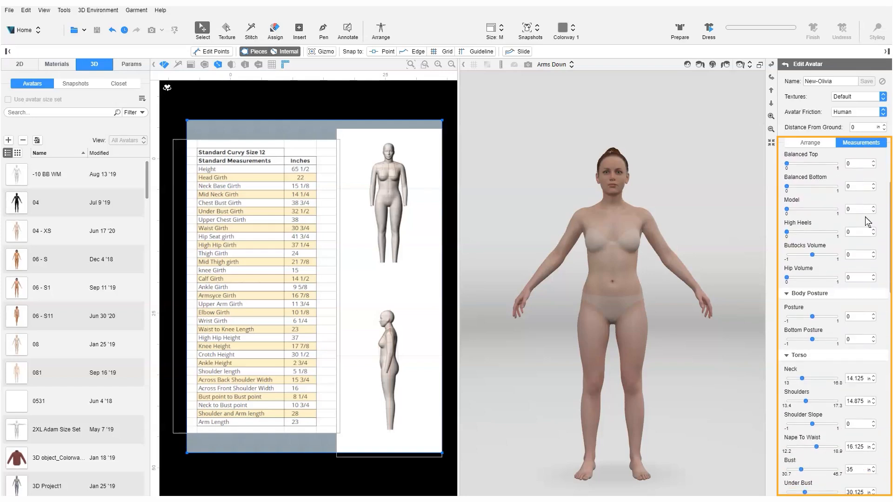
scroll(865, 214, down, 5)
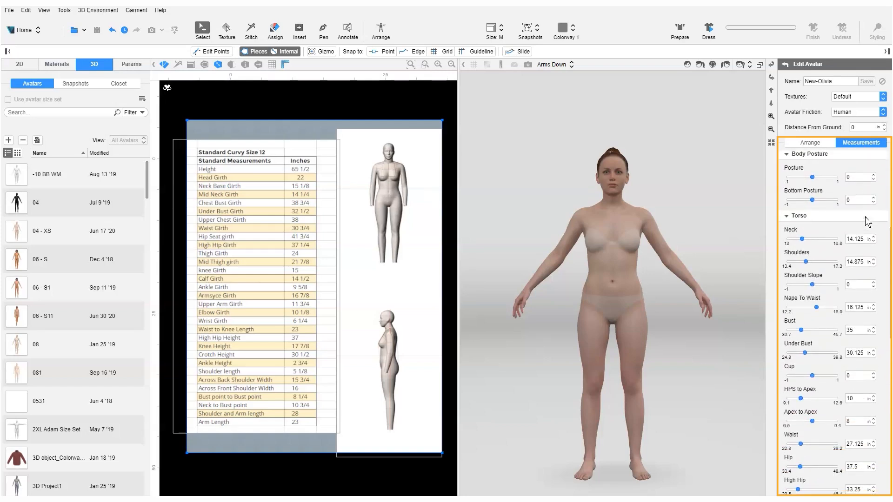
scroll(866, 219, down, 3)
scroll(865, 215, down, 12)
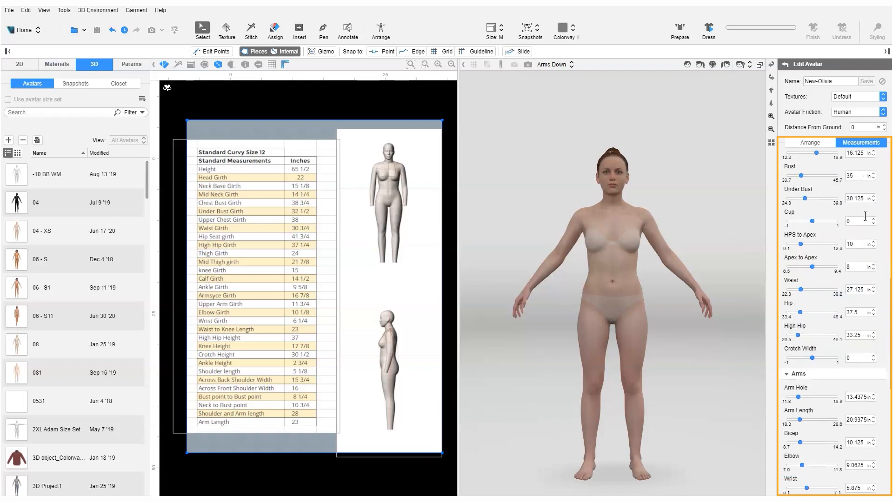
click(859, 96)
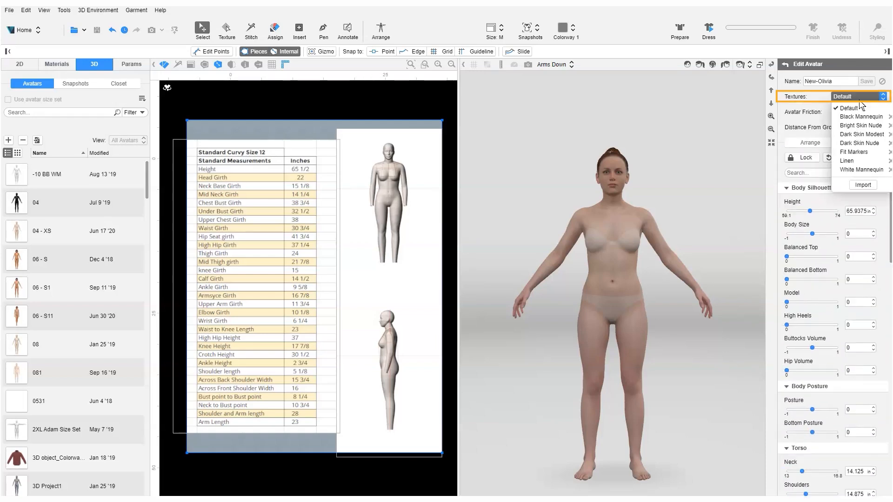
click(860, 152)
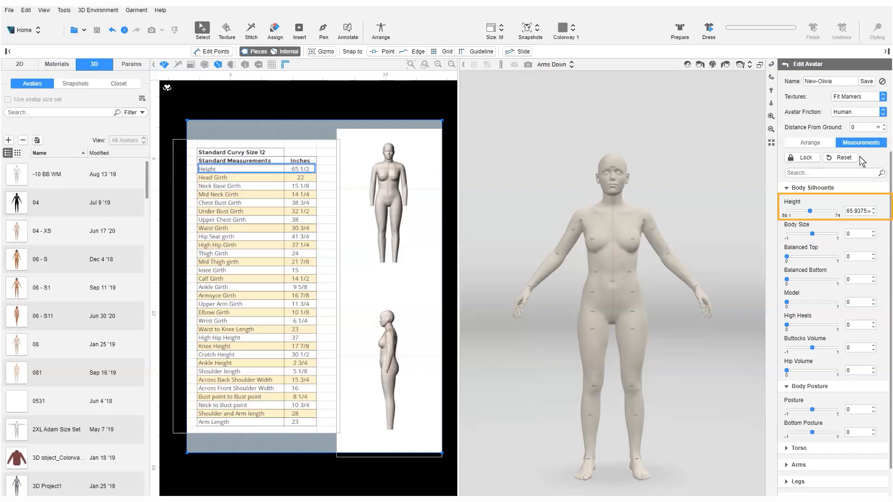
Set the avatar's height to 65.5 inches and its body size to 0.3.
drag(867, 211, 827, 214)
text(65.5)
key(Return)
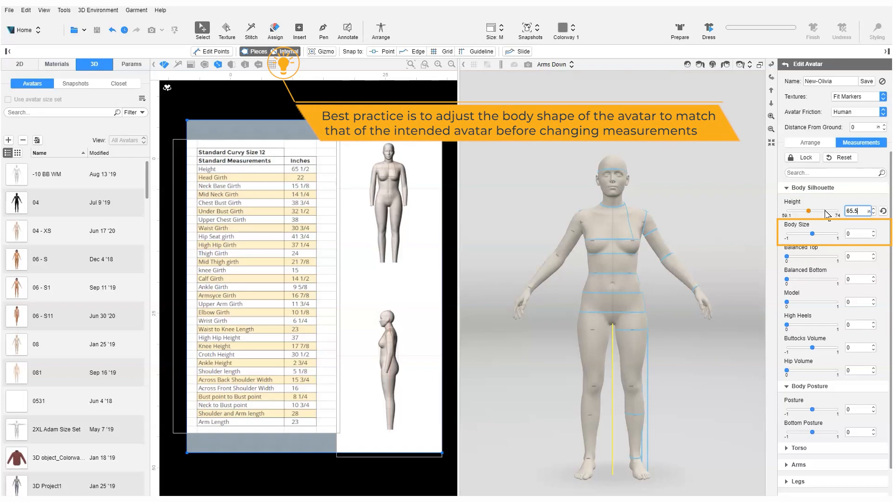
key(Return)
scroll(403, 172, up, 5)
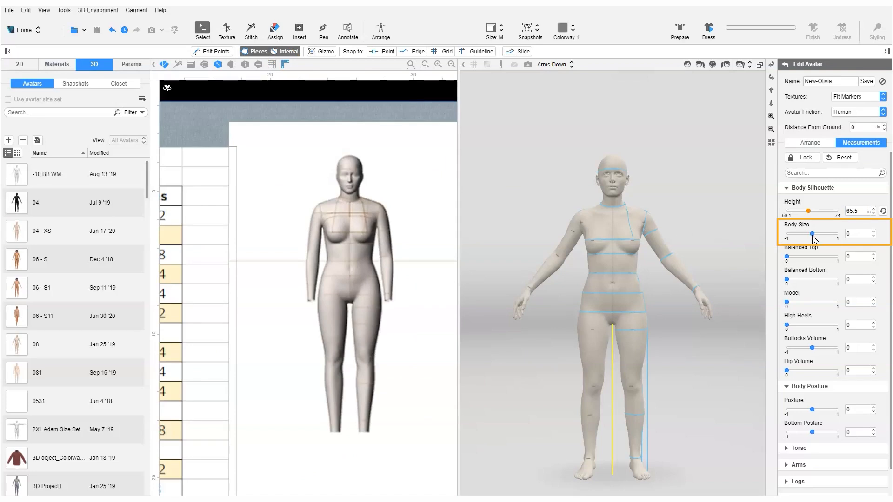
drag(812, 234, 819, 234)
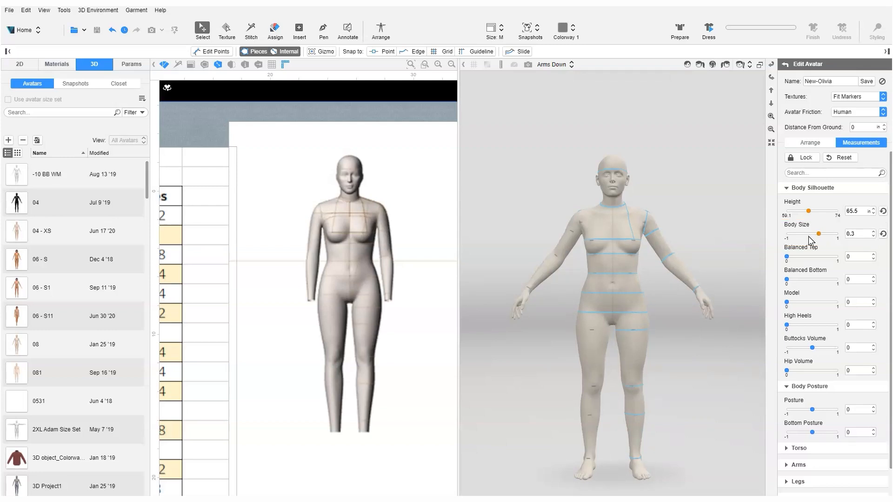
Compare the avatar with the side-view figure and set Balanced Top to 1 and Balanced Bottom to 0.
click(699, 65)
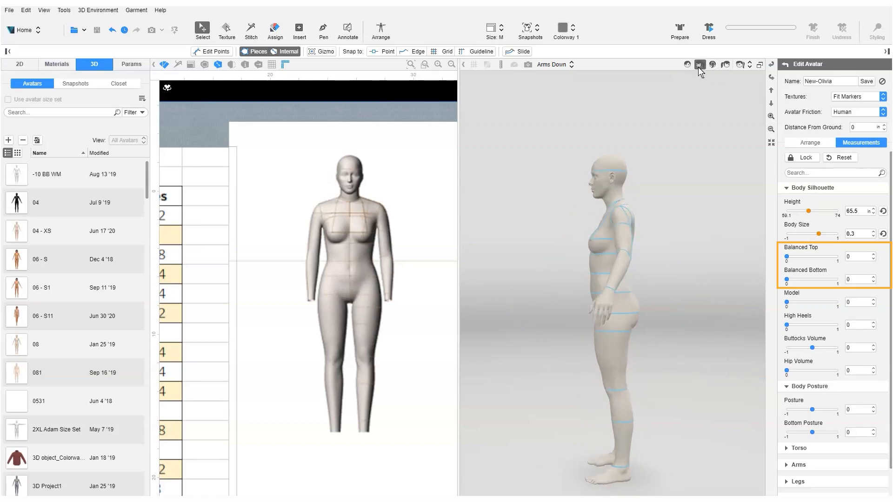
middle_drag(347, 421, 321, 96)
middle_drag(344, 385, 342, 290)
drag(787, 257, 842, 258)
mouse_move(786, 279)
mouse_down()
mouse_move(828, 283)
mouse_move(774, 284)
mouse_up()
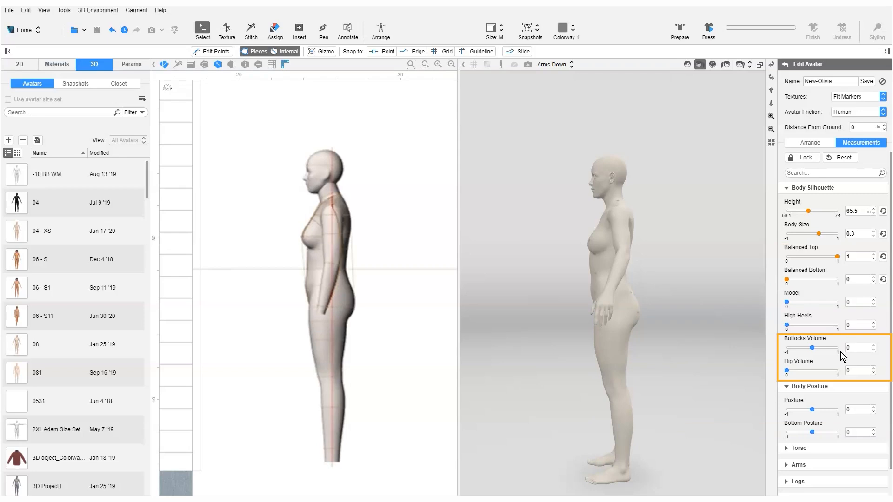
Set the buttocks volume to 0.6 and increase the hip volume slightly to match the reference figures.
drag(814, 348, 827, 347)
drag(786, 371, 793, 373)
click(687, 64)
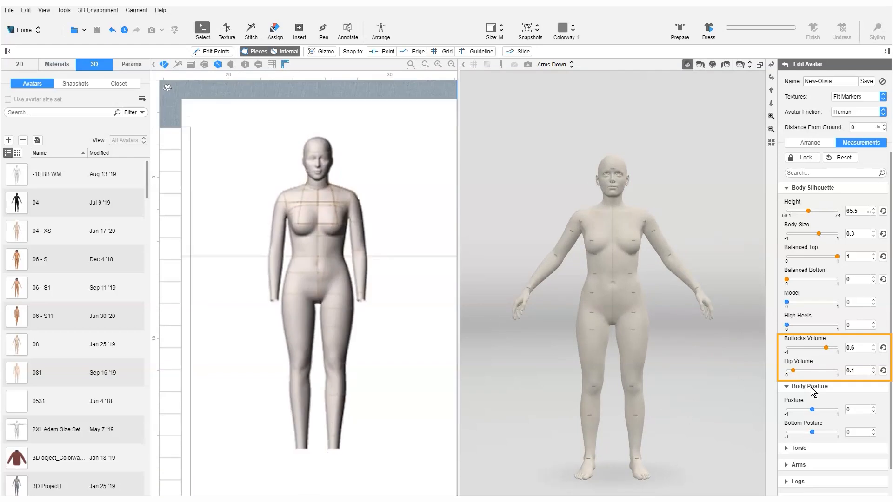
mouse_move(793, 370)
mouse_down()
mouse_move(809, 375)
mouse_move(800, 378)
mouse_up()
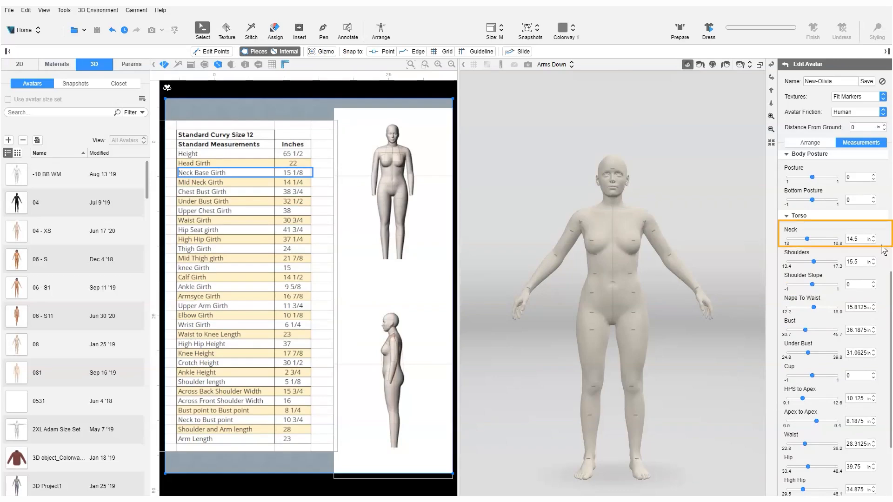
Set the avatar's neck measurement to 15.125 inches, following the neck base girth in the chart.
click(857, 239)
text(15.125)
key(Return)
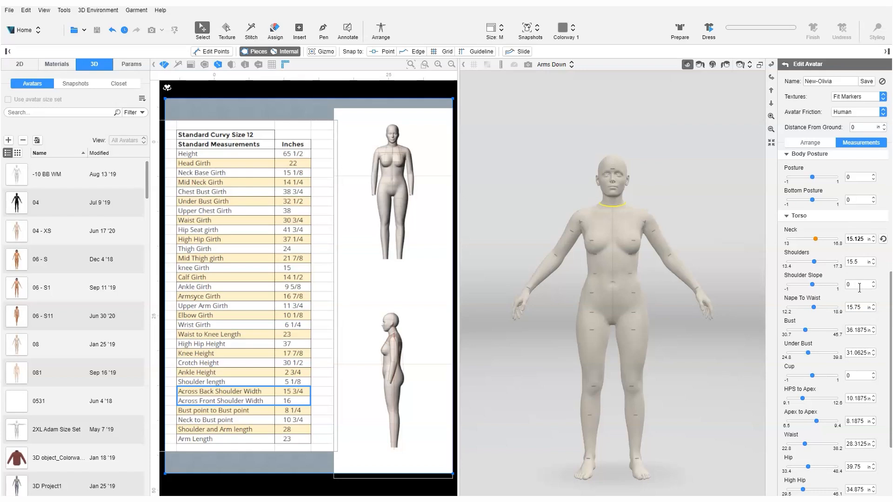
Set the avatar's shoulders to 15.75 inches from the back shoulder width, and the shoulder slope to -0.6.
click(860, 260)
scroll(732, 214, up, 3)
right_drag(744, 209, 620, 234)
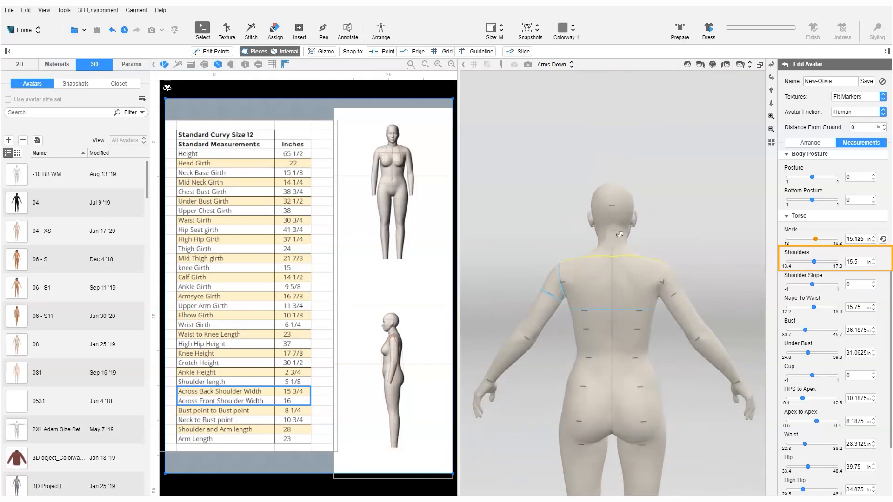
scroll(609, 232, up, 3)
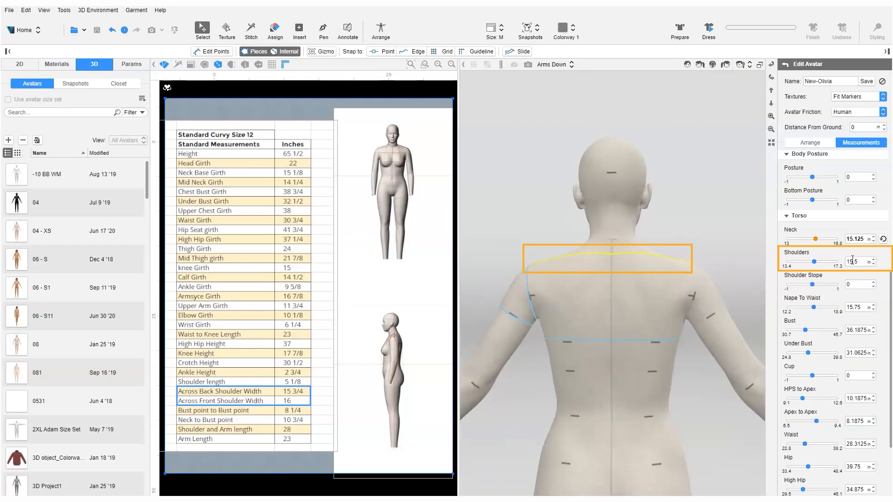
click(860, 261)
text(7)
key(Tab)
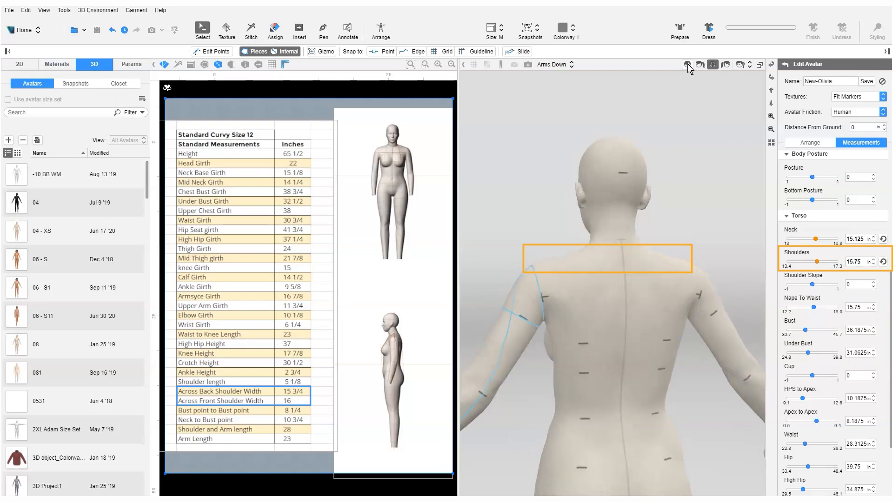
click(687, 65)
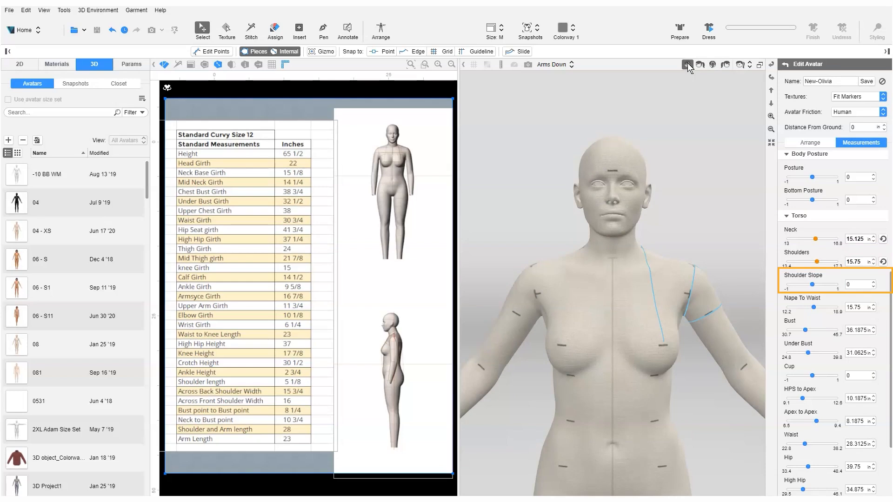
drag(812, 284, 797, 285)
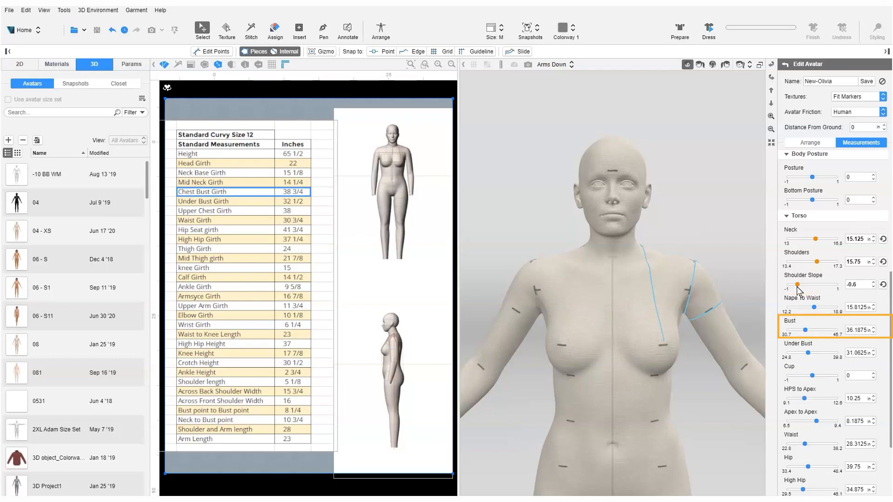
Set the avatar's bust to 38.75 inches and the under bust to 32.5 inches.
double_click(856, 330)
text(38.75)
key(Return)
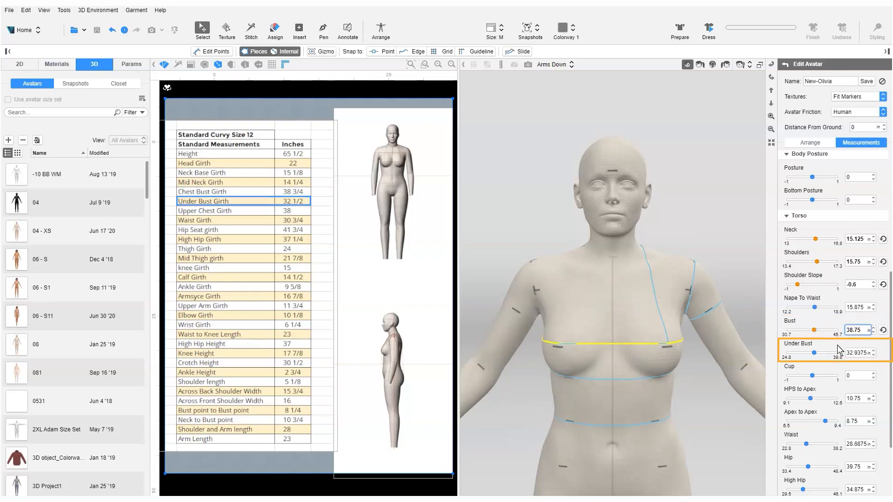
double_click(866, 352)
text(32.5)
key(Return)
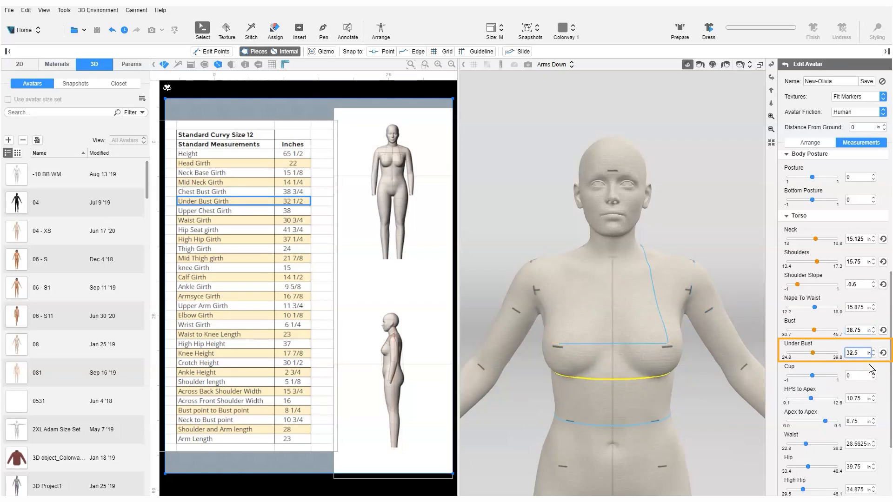
Set the avatar's cup to -0.6 and the apex-to-apex distance to 8.25 inches, following the bust point spacing in the chart.
click(858, 375)
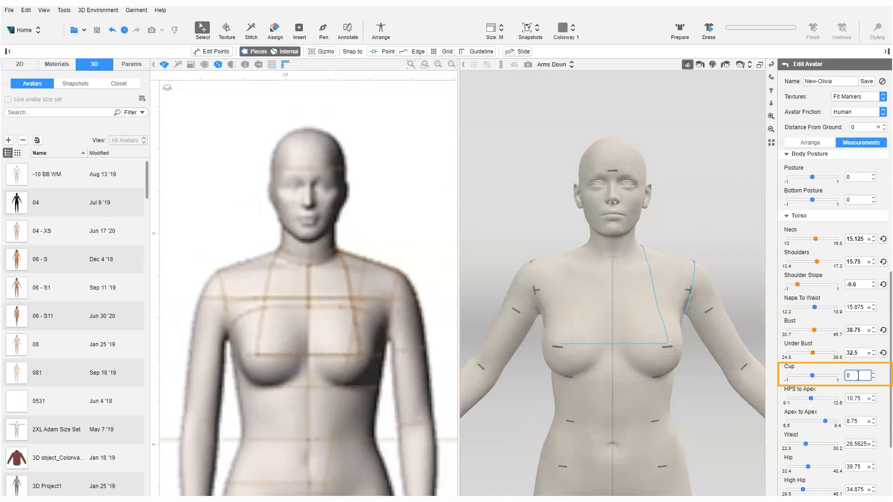
drag(812, 376, 799, 379)
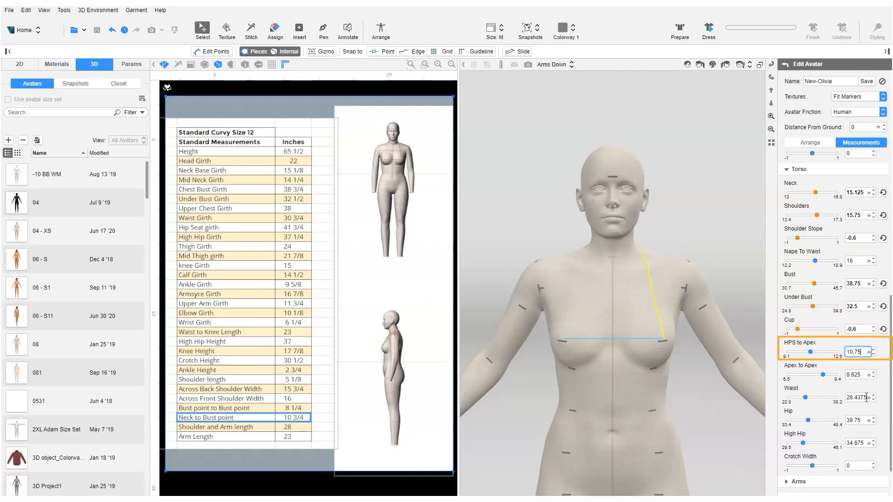
click(868, 375)
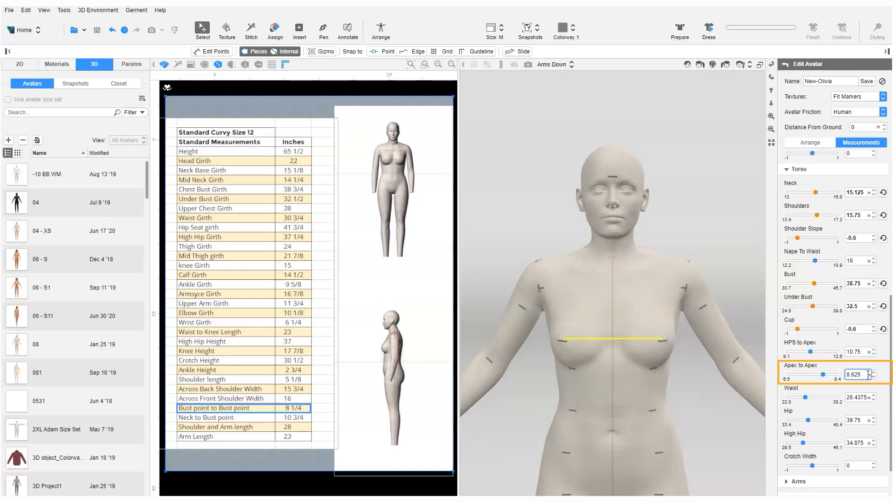
key(BackSpace)
key(BackSpace)
key(BackSpace)
text(25)
key(Return)
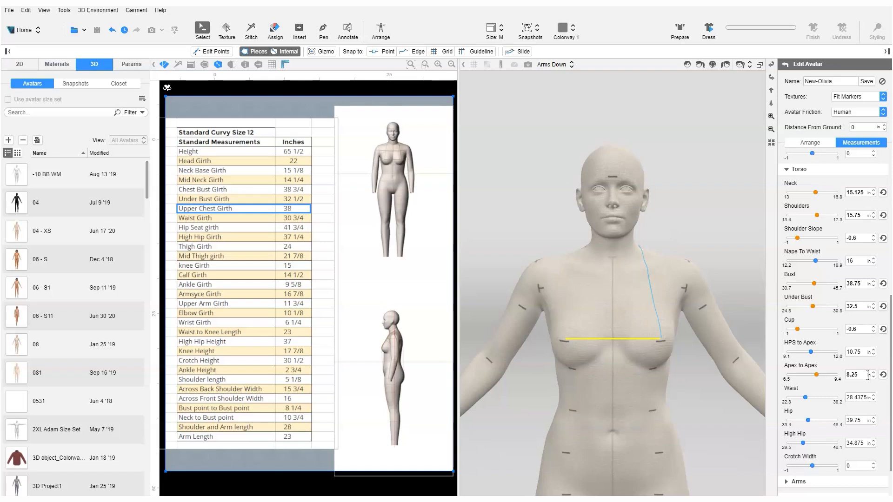
Add a custom circumference measurement in 3D Measurements and position its tape around the avatar's upper chest, above the bust line.
click(501, 65)
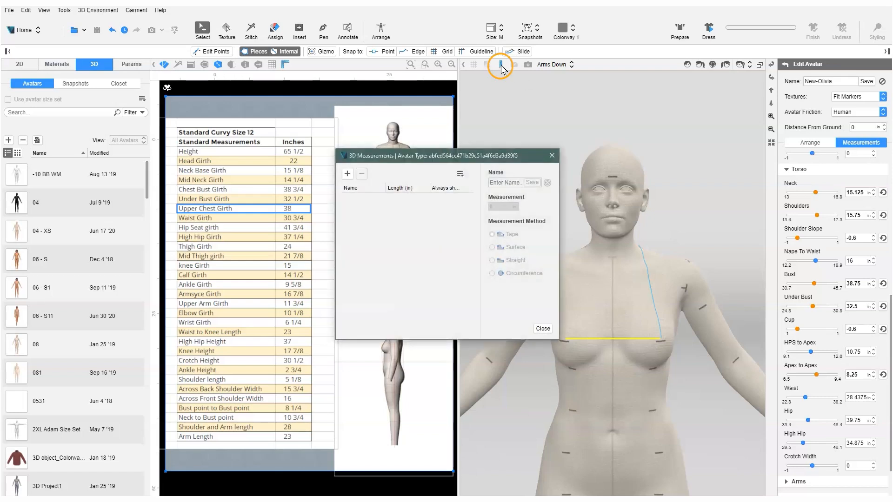
click(348, 174)
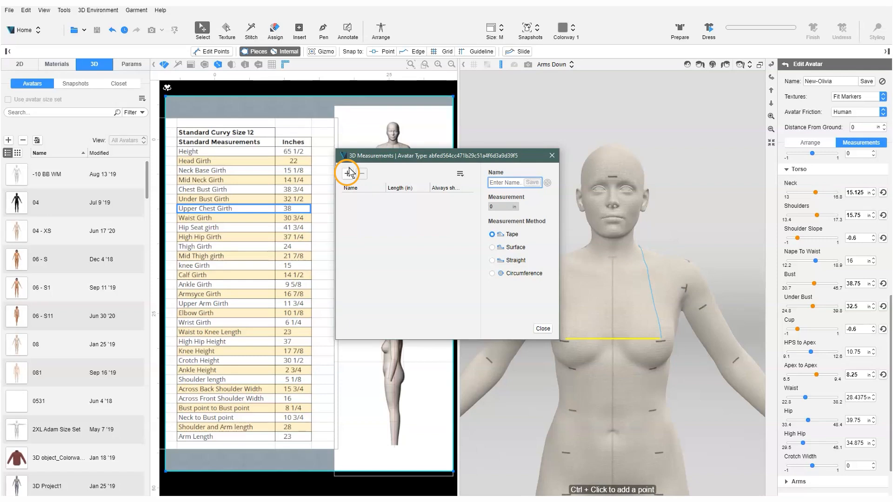
click(512, 277)
ctrl+click(610, 371)
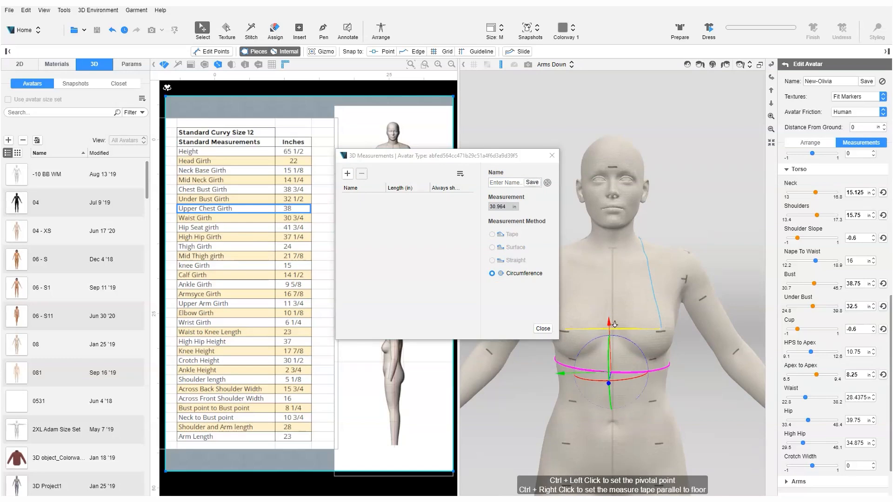
drag(612, 327, 623, 309)
drag(458, 157, 353, 161)
right_drag(660, 254, 558, 243)
scroll(557, 242, up, 5)
drag(557, 242, 570, 256)
right_drag(570, 256, 525, 241)
drag(607, 323, 607, 333)
Name the circumference measurement Upper Bust, save it, and set it to always show on the avatar.
click(406, 186)
text(Upper Bust)
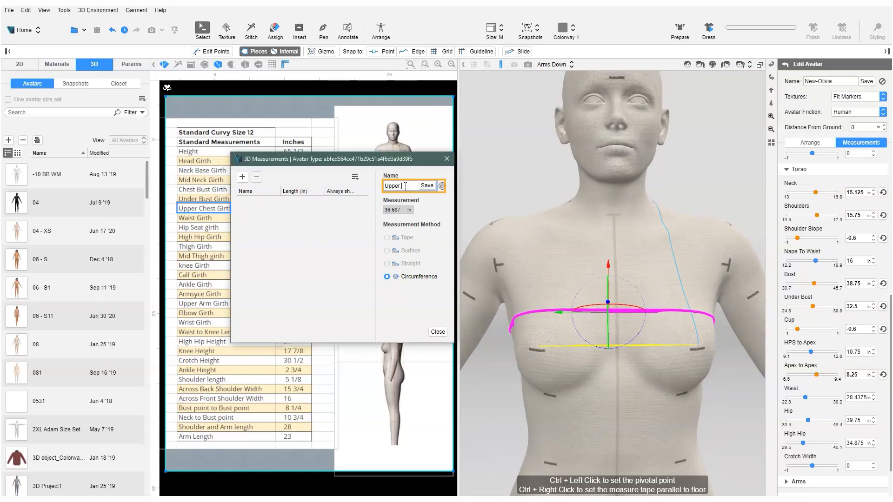
click(427, 186)
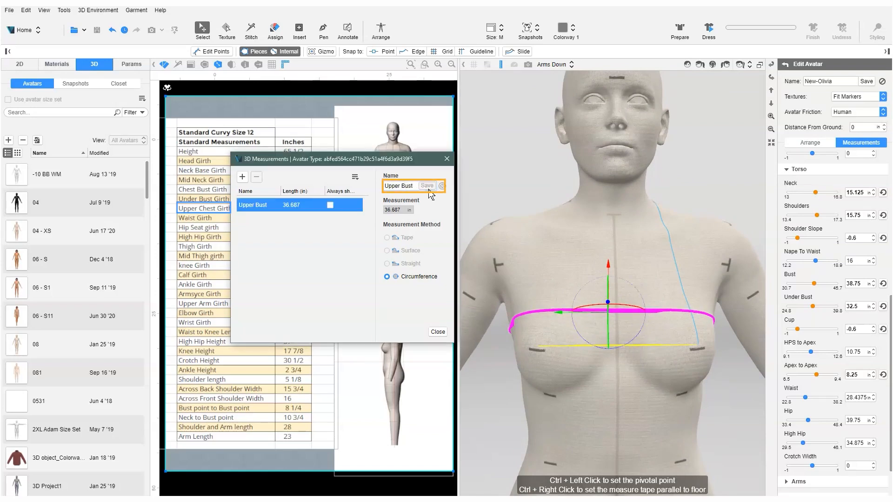
click(330, 207)
drag(346, 159, 445, 108)
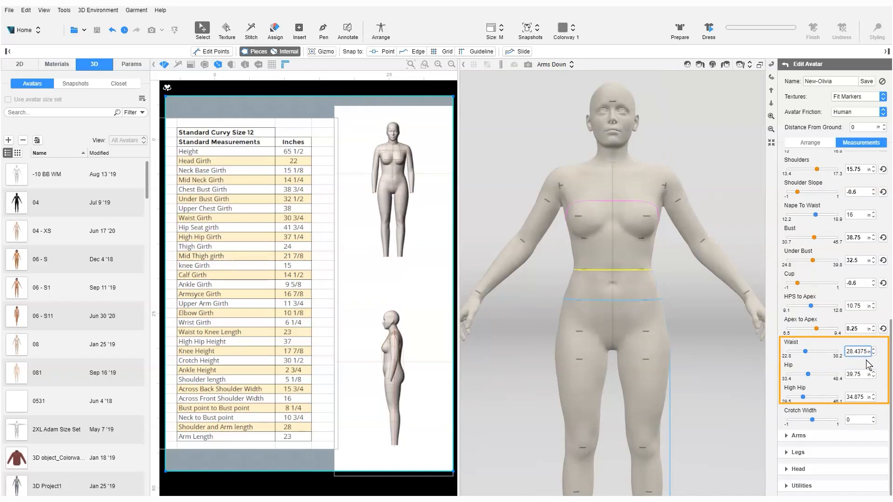
Set the avatar's waist to 30.75 inches and the hip to 41.75 inches, following the waist and hip seat girths.
drag(868, 351, 836, 354)
text(30.75)
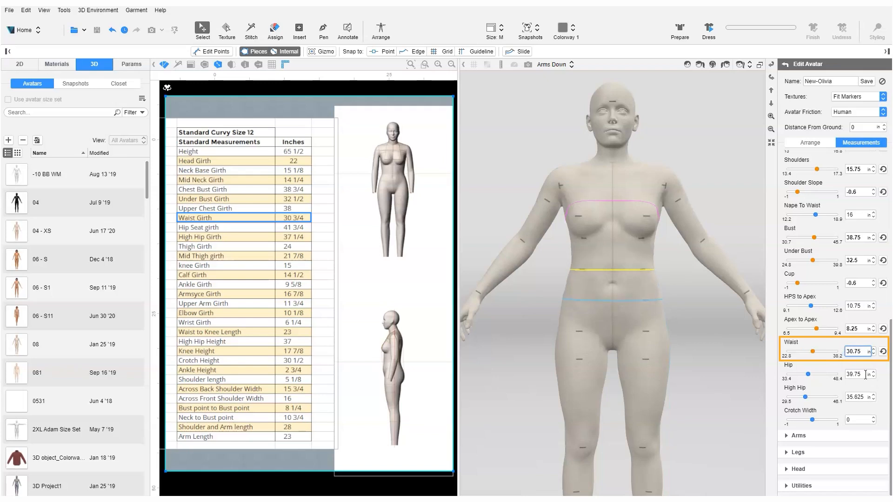
click(865, 375)
drag(865, 374, 842, 377)
text(41)
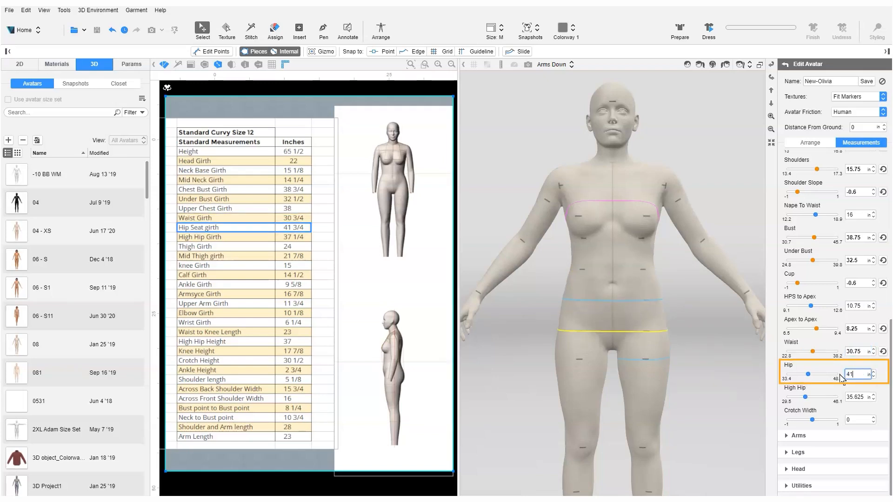
text(.75)
key(Return)
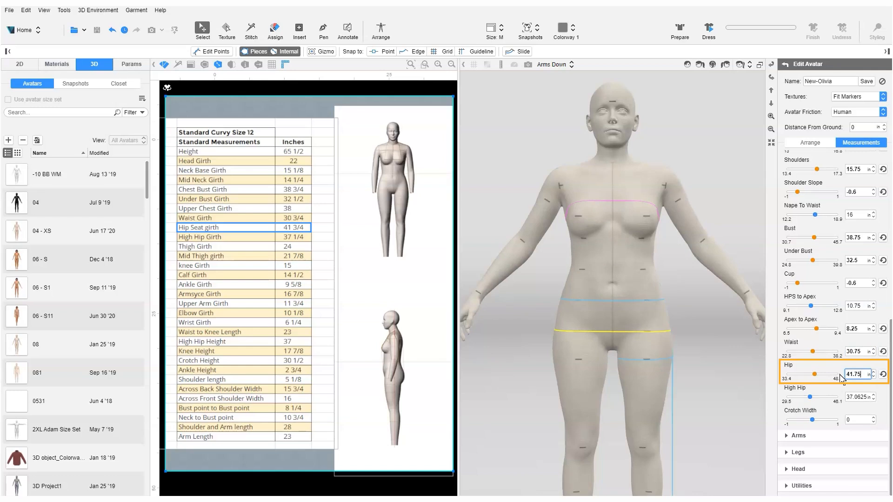
Set the avatar's high hip to 37.25 inches, following the high hip girth in the chart.
drag(866, 397, 841, 397)
text(37.25)
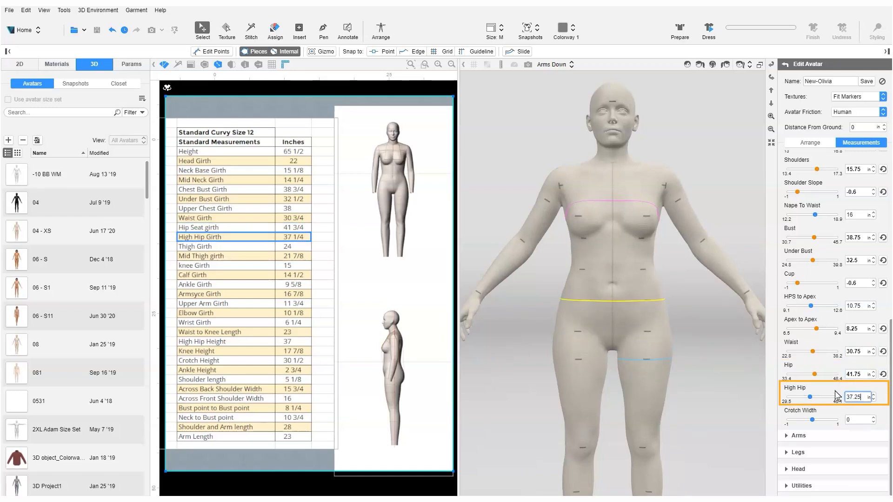
key(Return)
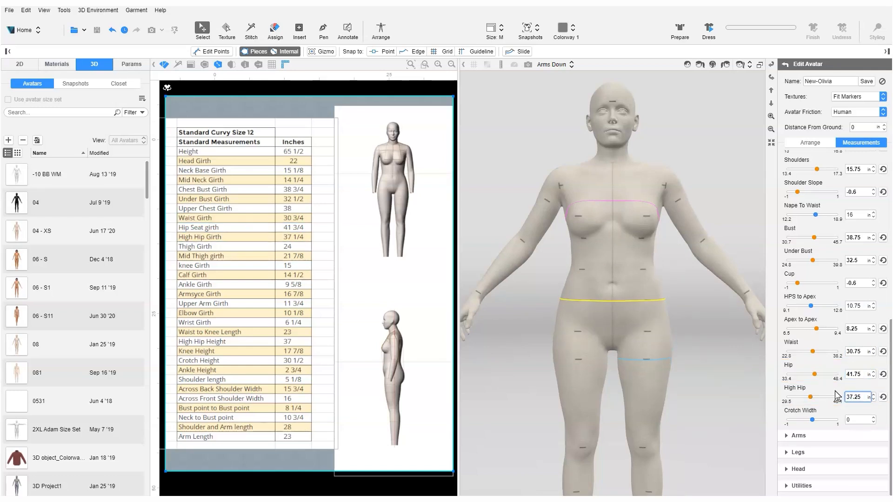
Set the avatar's arm hole to 16.875 inches from the armscye girth, and the arm length to 23 inches.
click(798, 435)
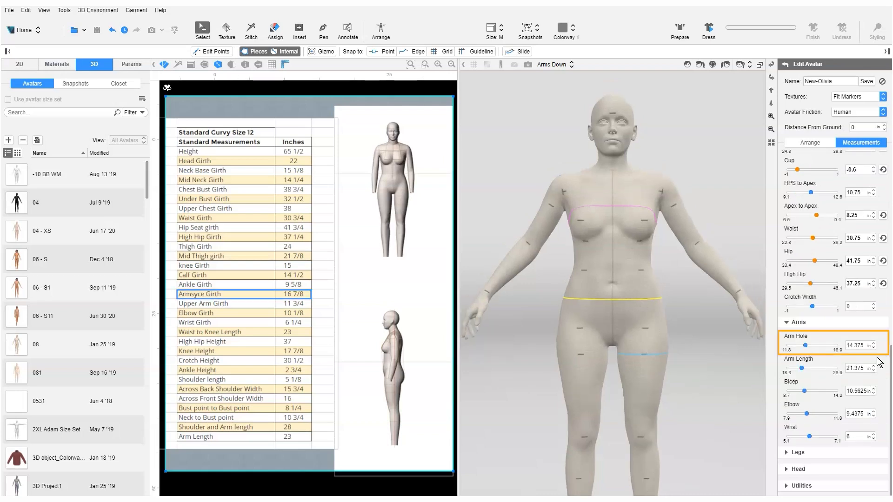
click(854, 345)
text(16.875)
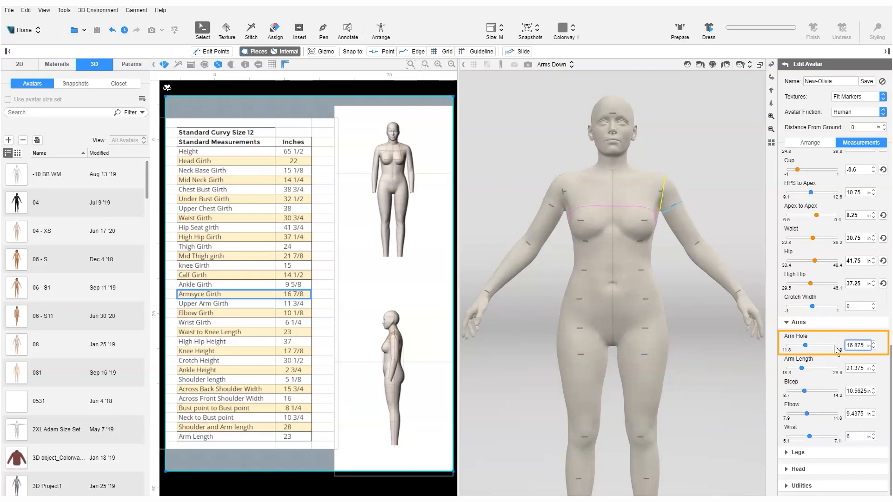
key(Tab)
text(23)
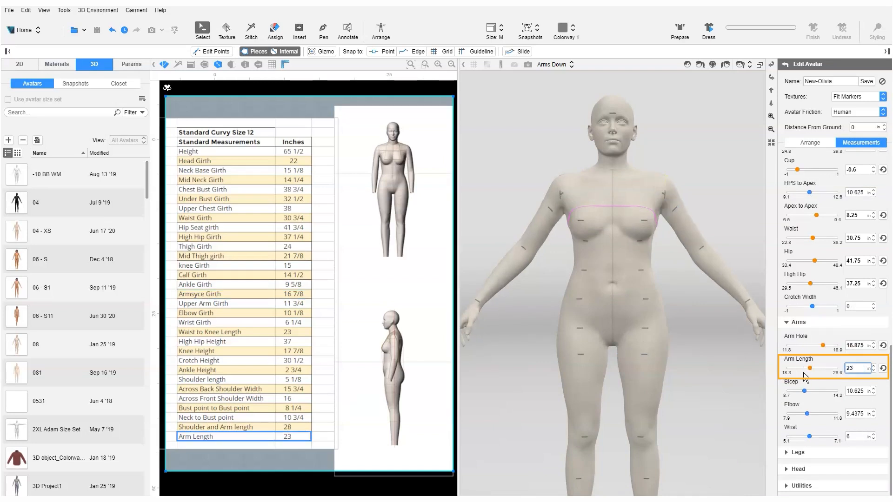
Set the avatar's bicep to 11.75 inches, following the upper arm girth in the chart.
key(Tab)
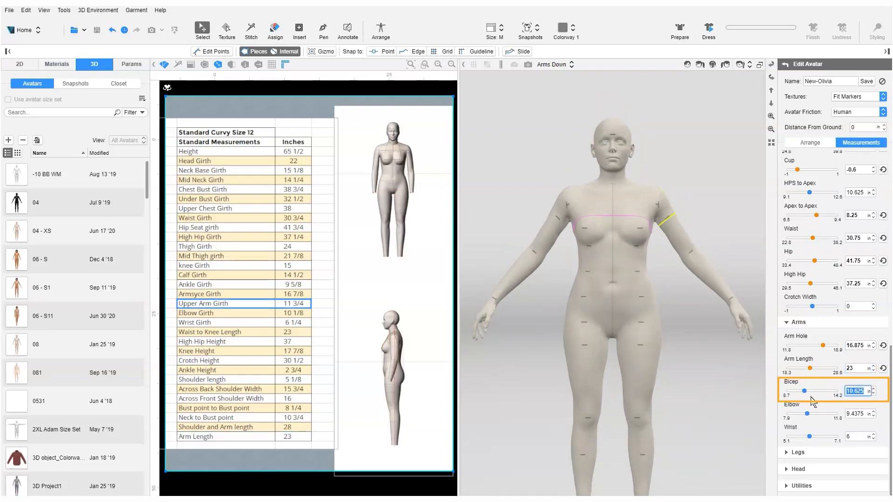
text(11.75)
key(Return)
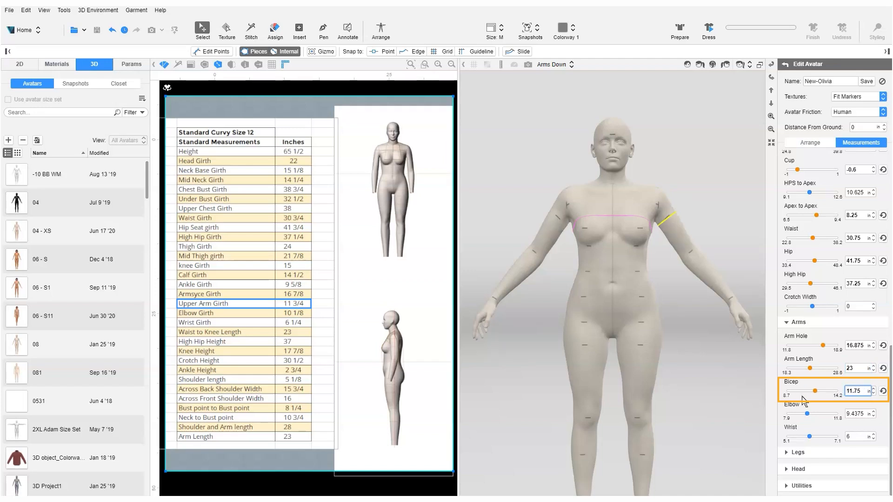
Set the avatar's elbow to 10.125 inches and the wrist to 6.25 inches.
key(Tab)
text(10.125)
key(Tab)
text(6.25)
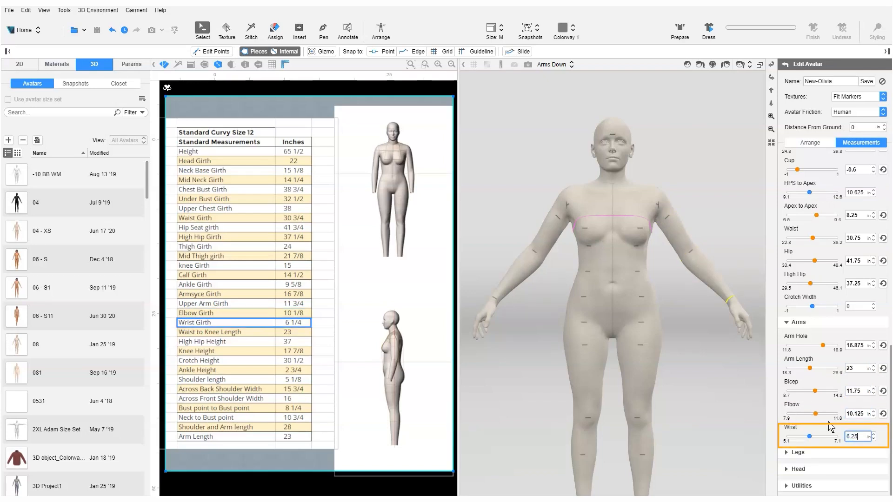
key(Return)
Check the saved Upper Bust measurement against the chart's upper chest girth and reduce the cup to -0.8.
click(500, 65)
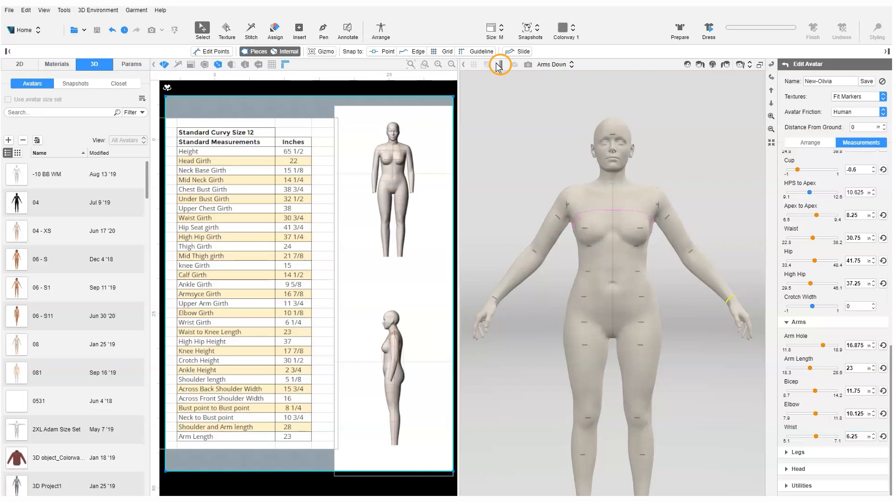
click(361, 201)
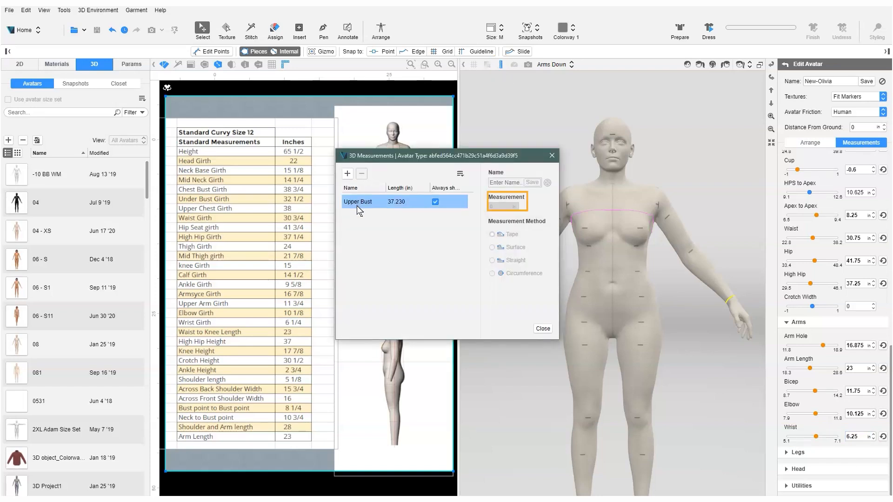
click(357, 206)
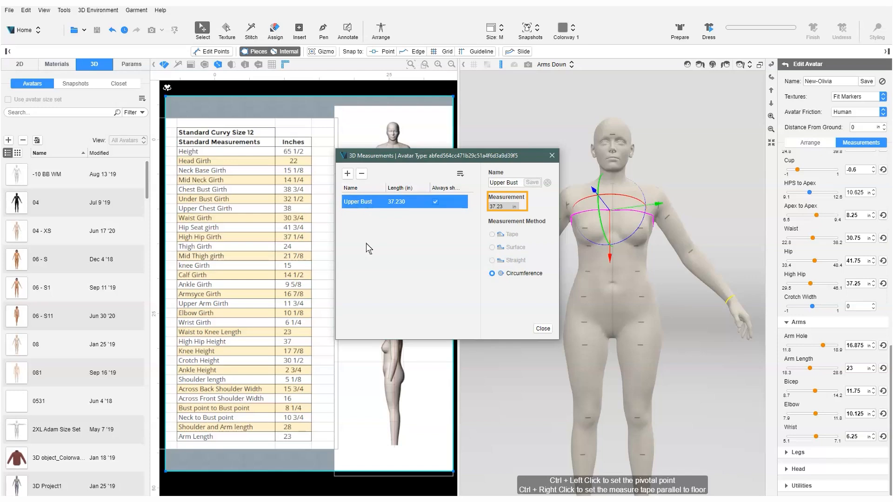
scroll(821, 256, up, 4)
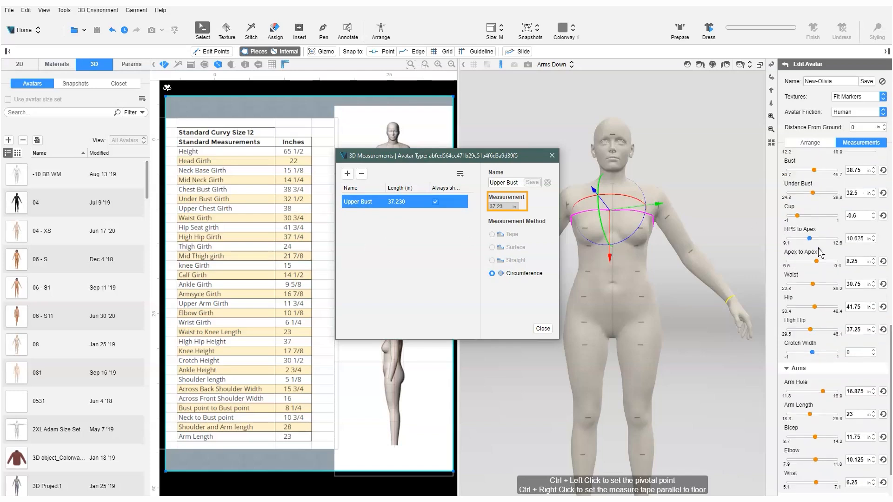
drag(797, 263, 791, 266)
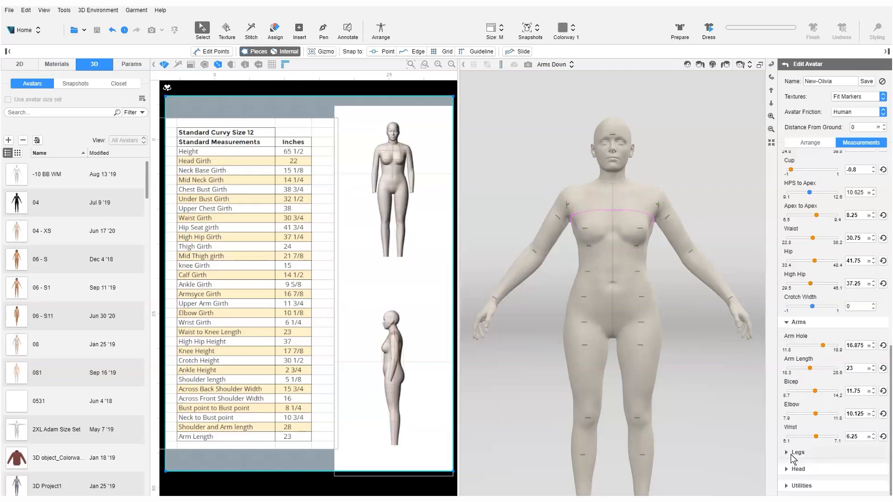
Set the outseam to 40.875 inches, the sum of waist-to-knee length and knee height, and the inseam to 30.5 inches.
click(791, 456)
scroll(791, 455, down, 5)
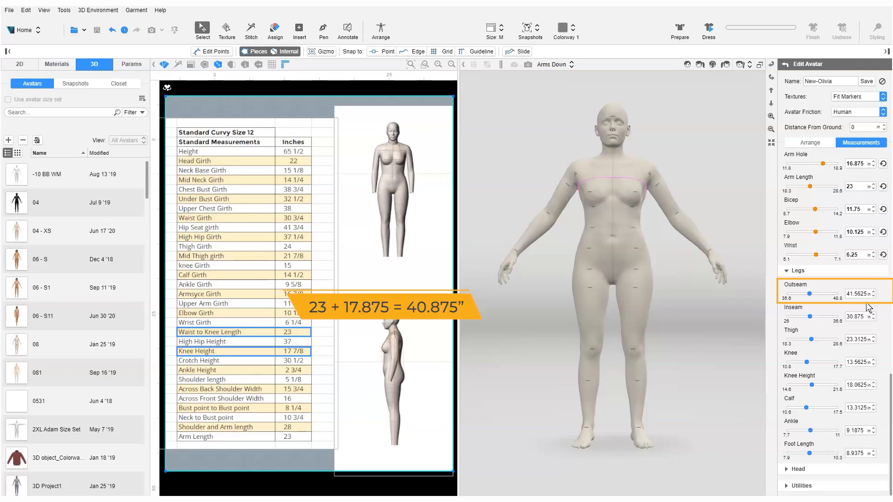
double_click(855, 294)
text(40.875)
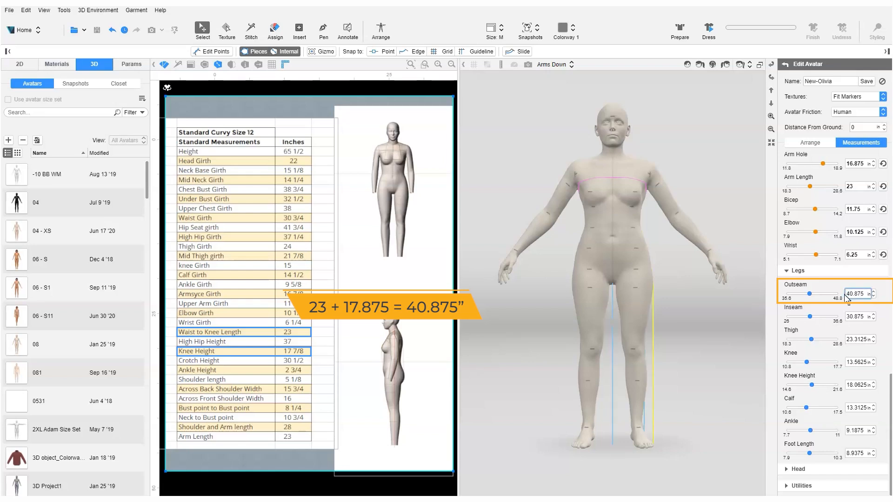
key(Return)
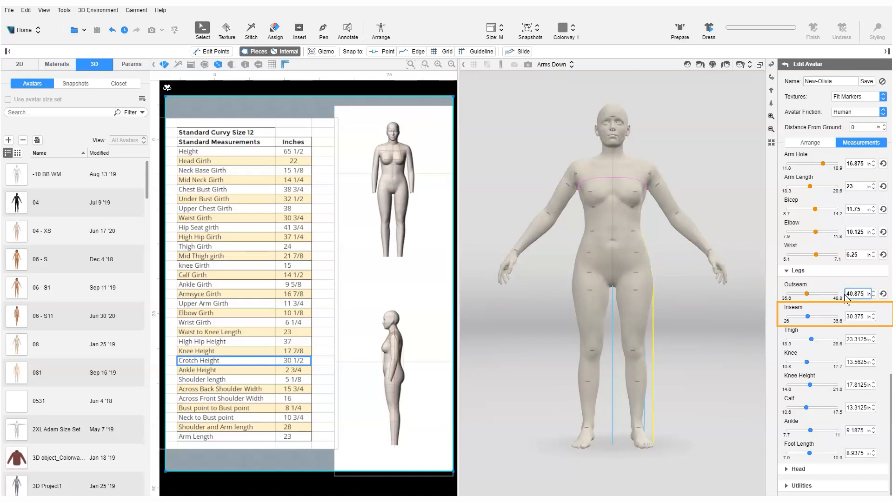
click(851, 316)
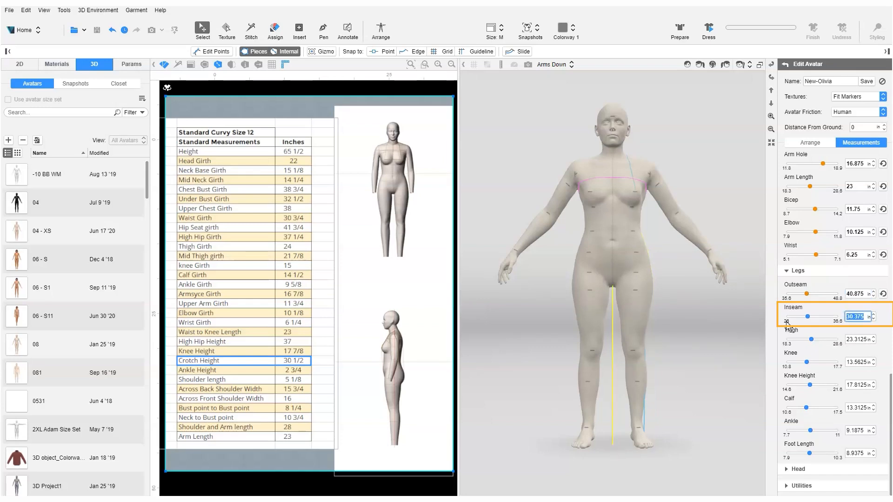
text(30.5)
key(Return)
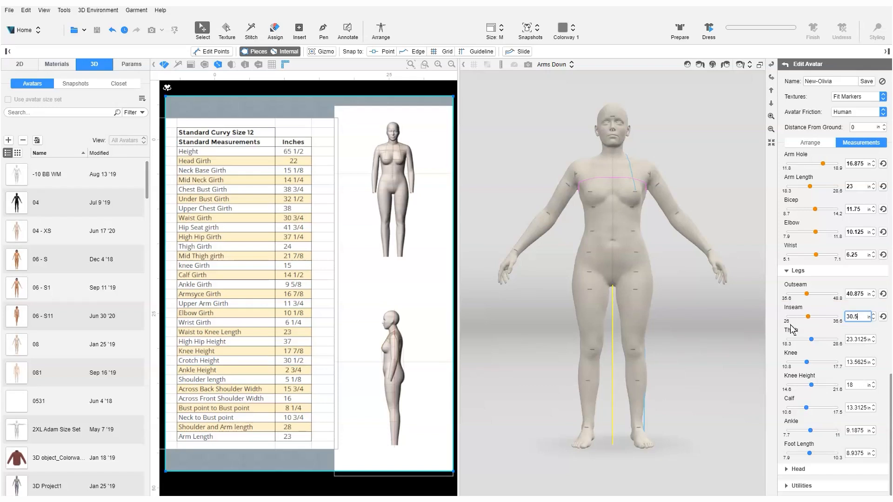
Set the avatar's thigh to 24 inches and the knee girth to 15 inches.
click(858, 340)
text(24)
key(Return)
key(Tab)
text(15)
key(Return)
Set the avatar's knee height to 17.875 inches and the calf to 14.5 inches.
key(Tab)
text(17.875)
key(Return)
key(Tab)
text(14.5)
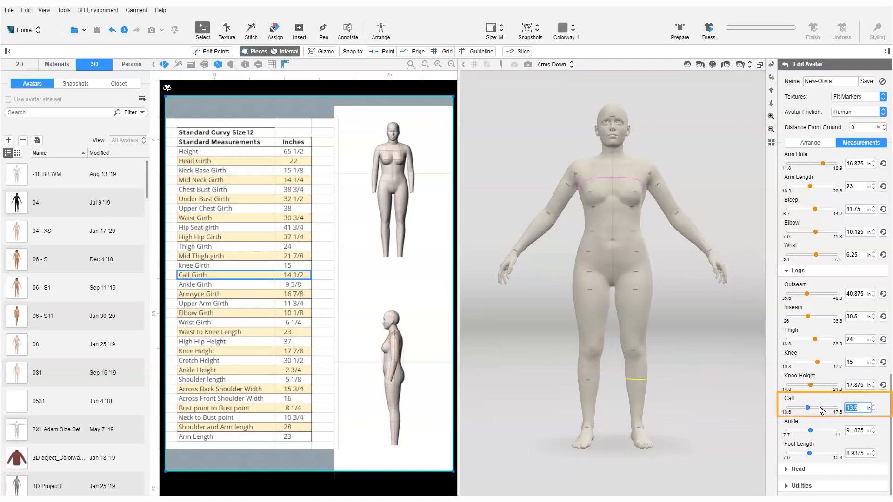
key(Return)
Set the avatar's ankle to 9.625 inches, following the ankle girth in the chart.
key(Tab)
text(9.625)
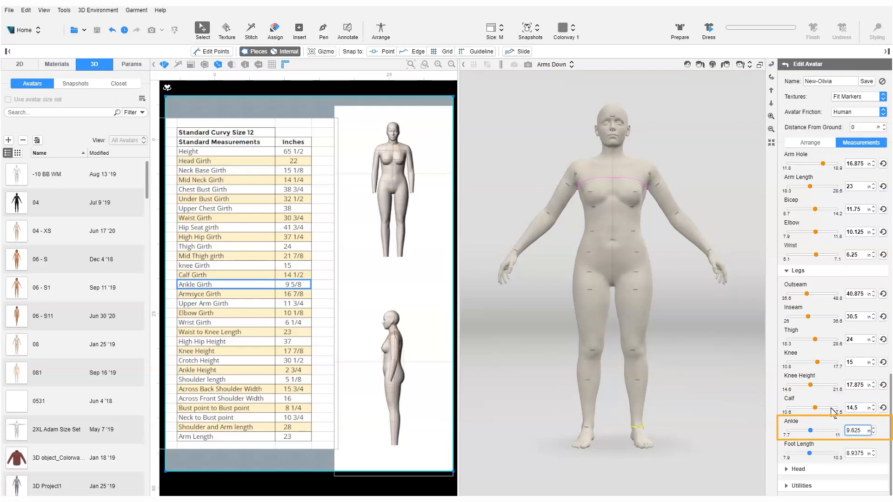
key(Return)
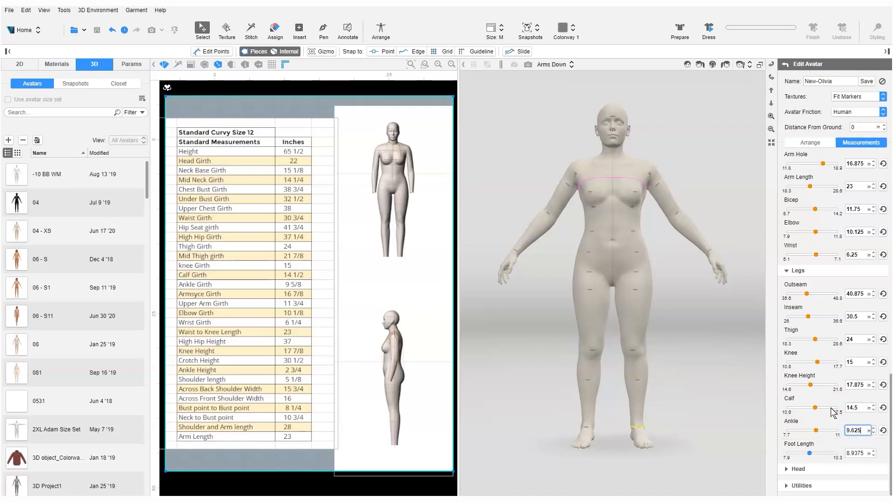
Set the avatar's head measurement to 22 inches, following the head girth in the chart.
click(788, 470)
scroll(868, 471, down, 1)
drag(869, 448, 841, 452)
text(22)
key(Return)
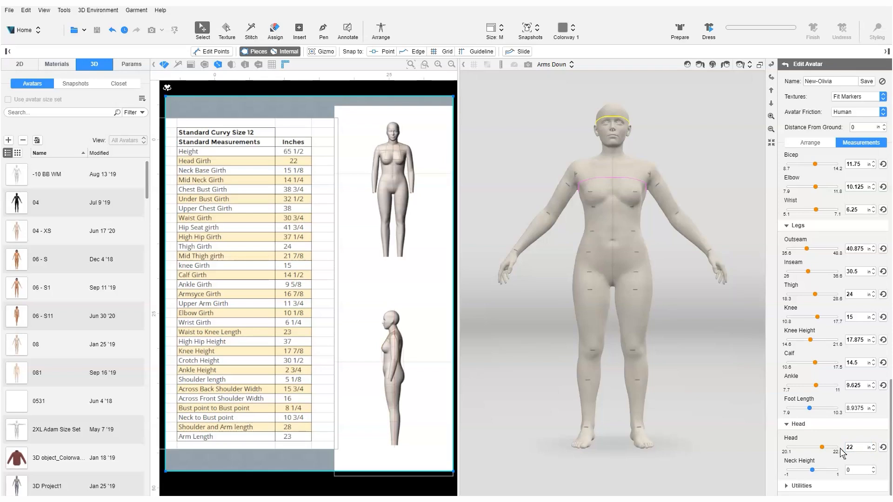
Save the avatar under the name Olivia Curvy Size 12, leave avatar editing, and check it from the left and front.
click(798, 82)
text(Oli)
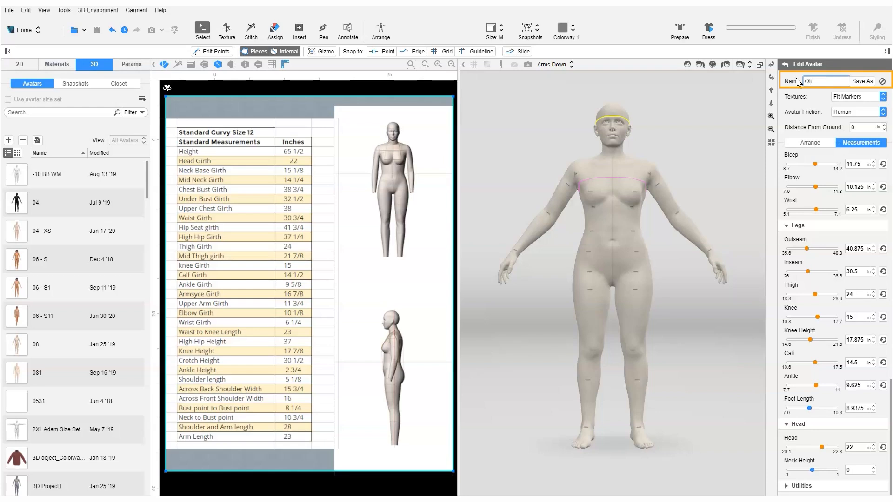
text(via Curvy Size 12)
click(869, 82)
click(788, 65)
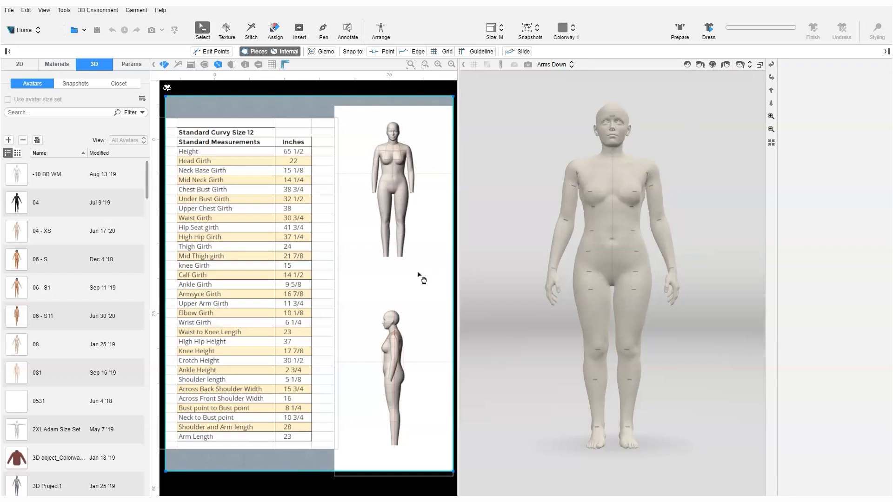
click(700, 66)
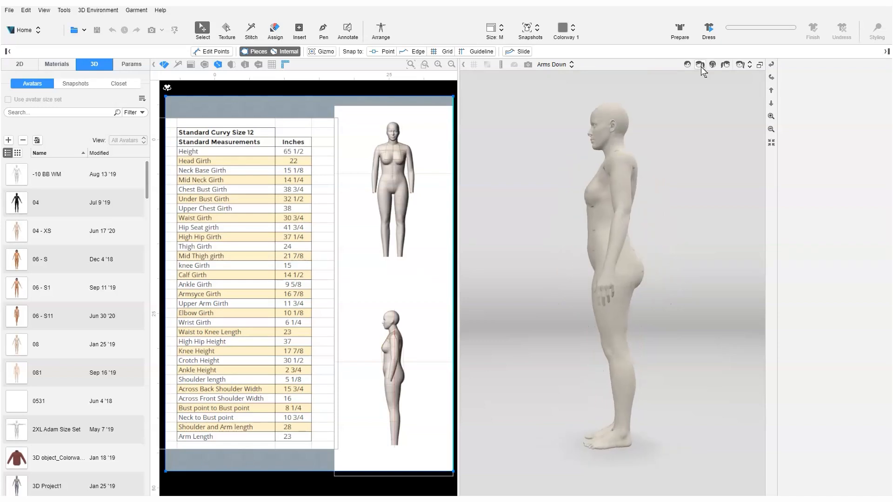
click(687, 65)
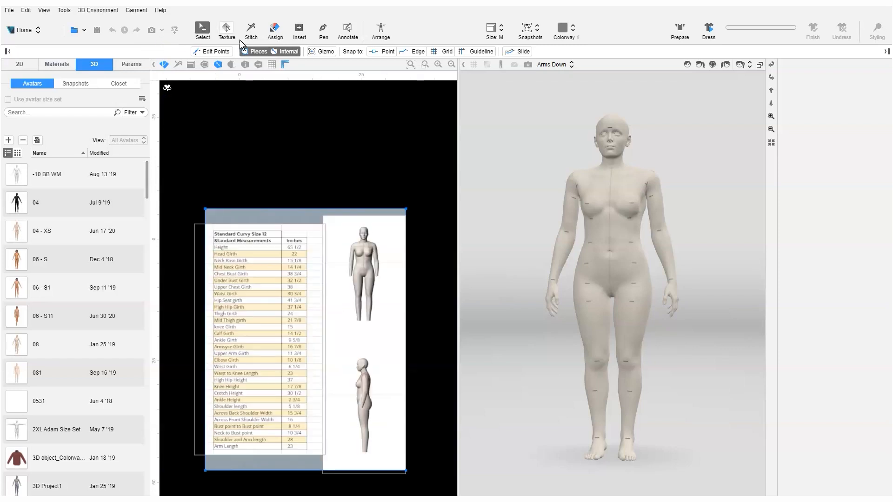
Insert a rectangular piece above the measurement chart and size it 15.5 inches wide by 2 inches high.
click(297, 39)
drag(244, 138, 333, 172)
double_click(811, 148)
text(1)
key(Return)
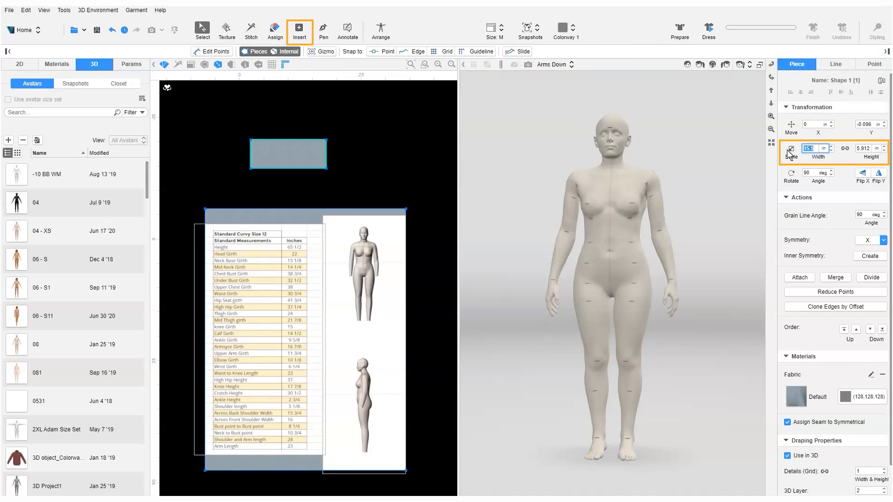
click(844, 150)
drag(870, 149, 853, 148)
key(Return)
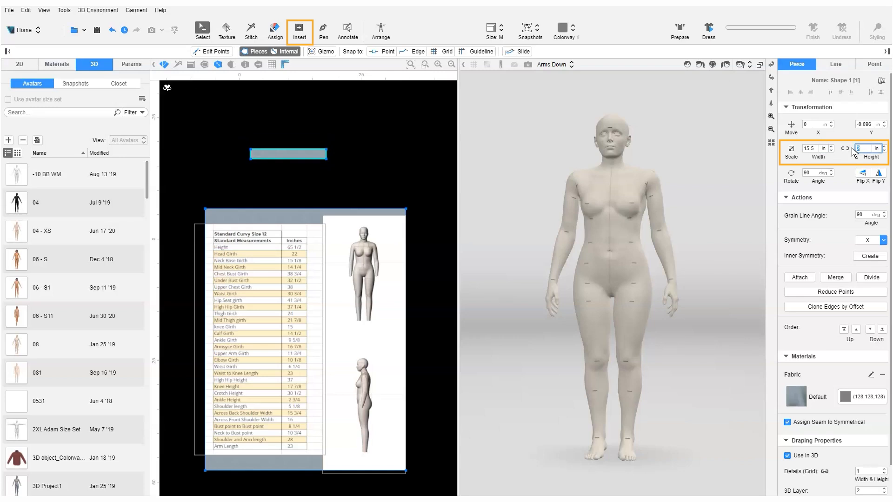
Arrange the rectangular strip on the front neck position and place it on the avatar.
click(385, 34)
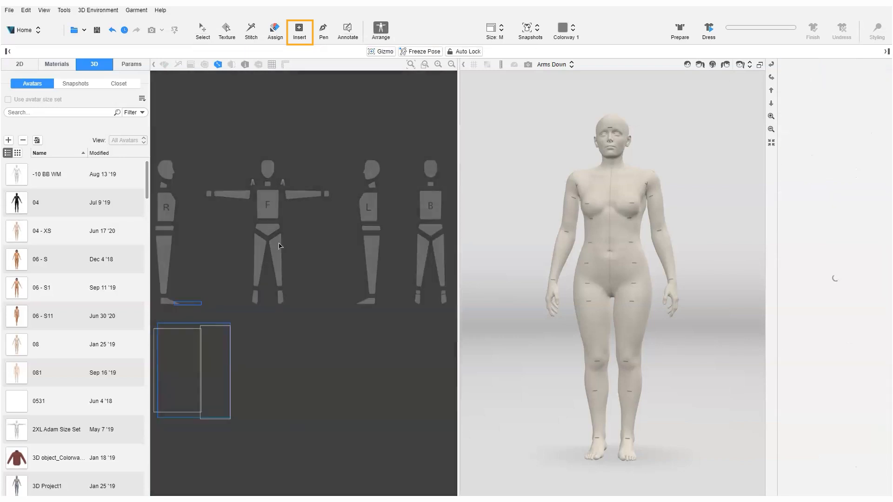
drag(196, 300, 272, 187)
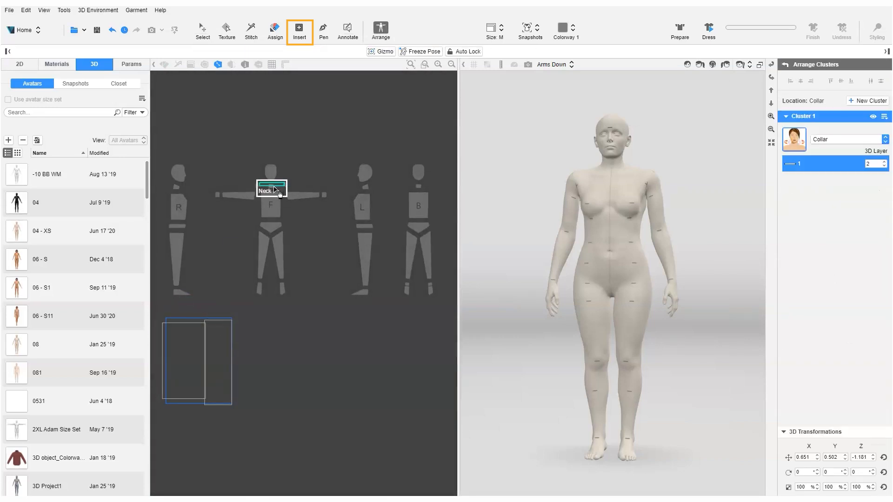
click(708, 30)
Stitch the strip's two short edges together and simulate it around the neck.
click(251, 30)
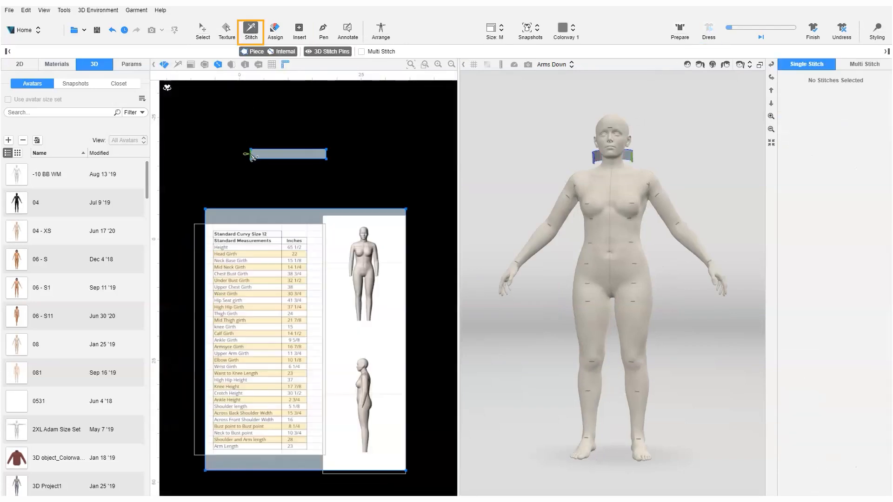
click(330, 155)
click(708, 30)
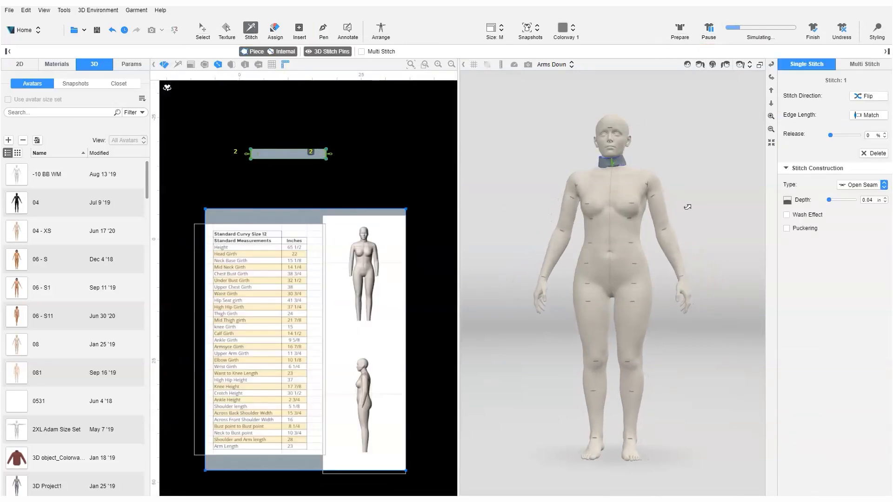
Set the Default fabric's transparency to 100%.
click(57, 64)
click(36, 171)
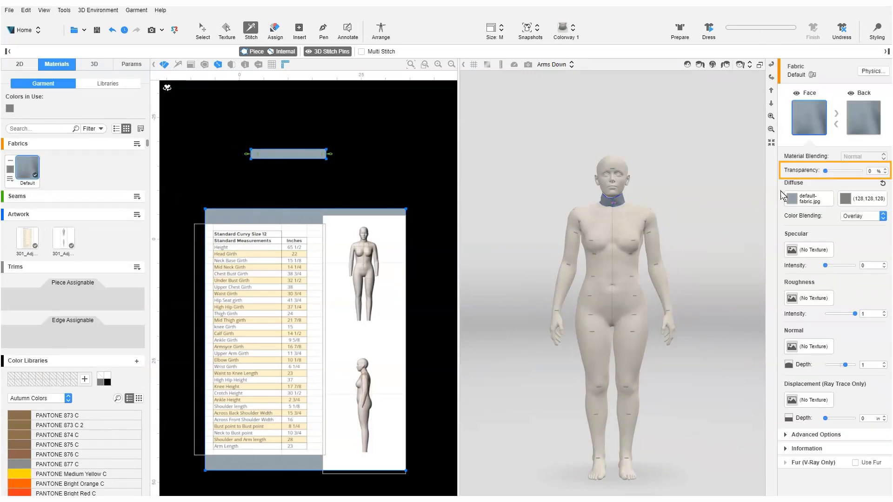
drag(826, 171, 862, 171)
Change the stitch construction of the strip's short edge to Flat Seam.
scroll(609, 104, up, 10)
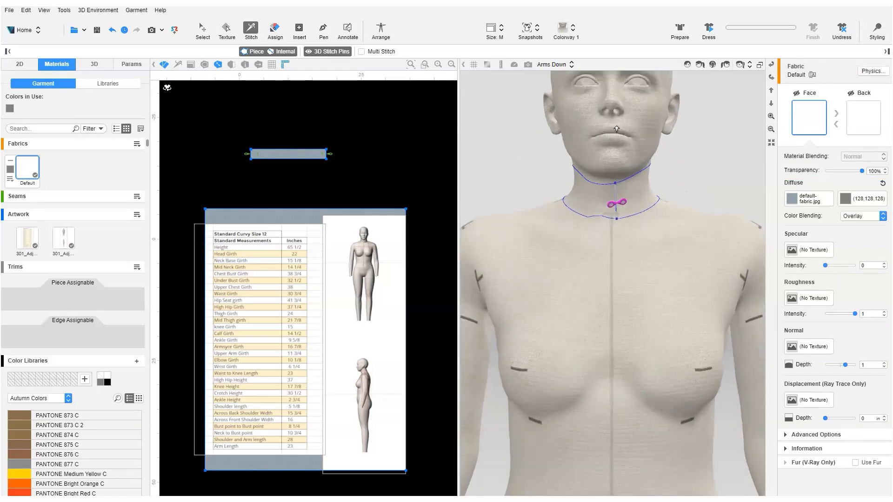
middle_drag(610, 104, 610, 166)
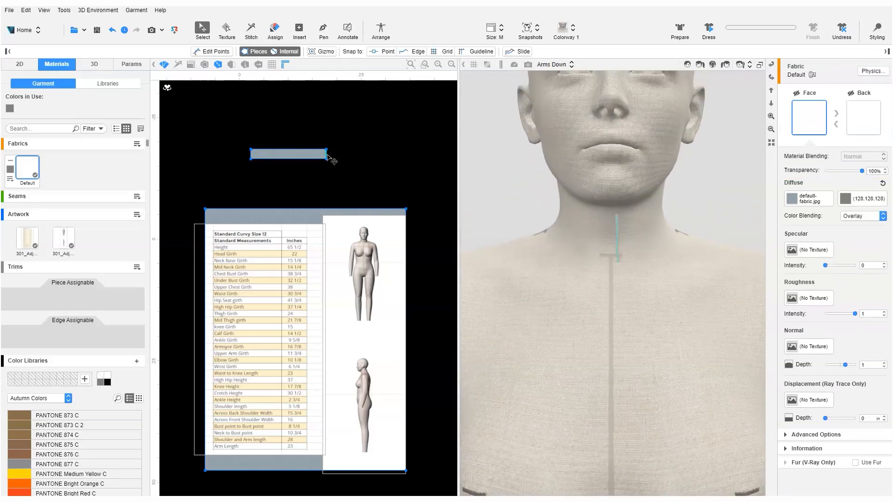
click(327, 155)
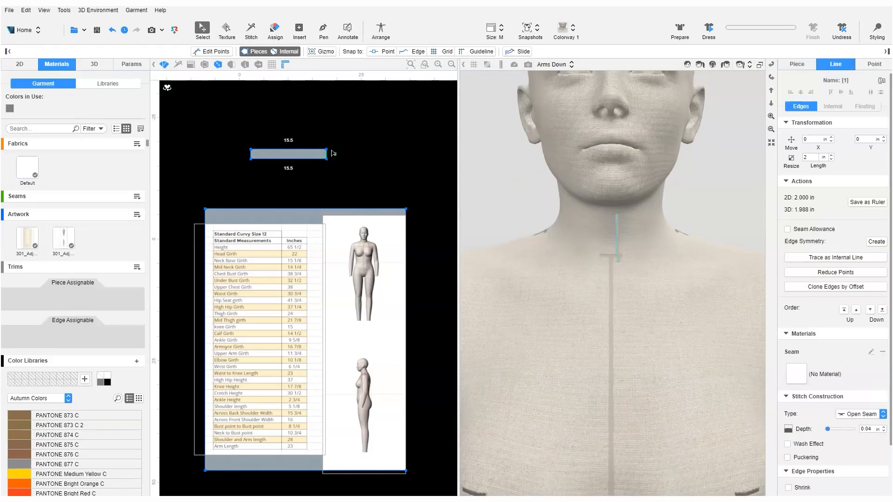
click(861, 413)
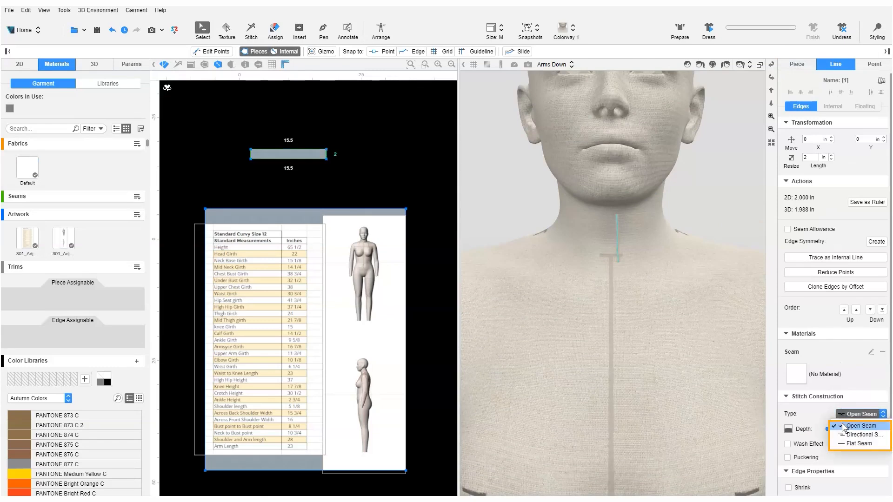
click(846, 444)
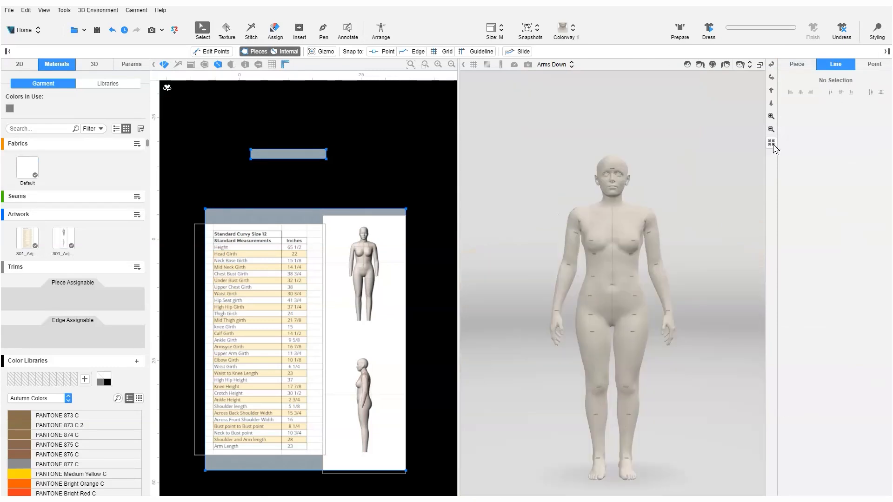
Set up a normal image render of the avatar, sized 305 px wide and 600 px high.
click(151, 30)
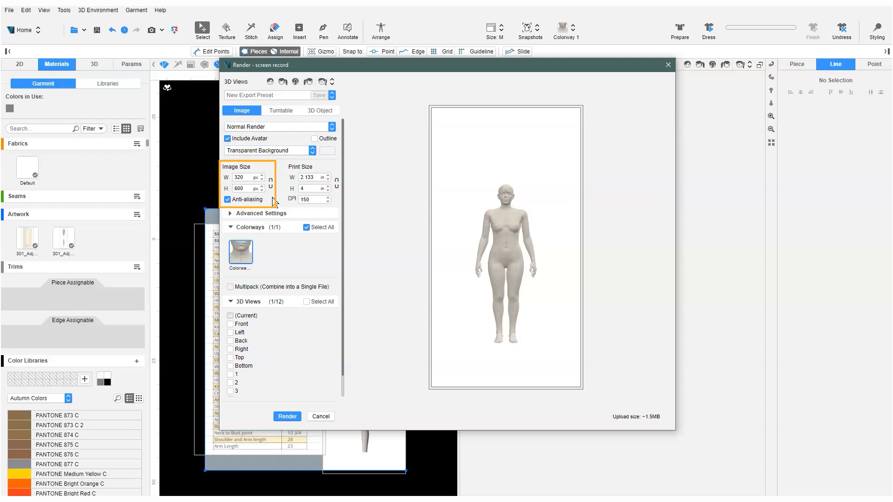
drag(254, 179, 208, 175)
text(600)
key(Return)
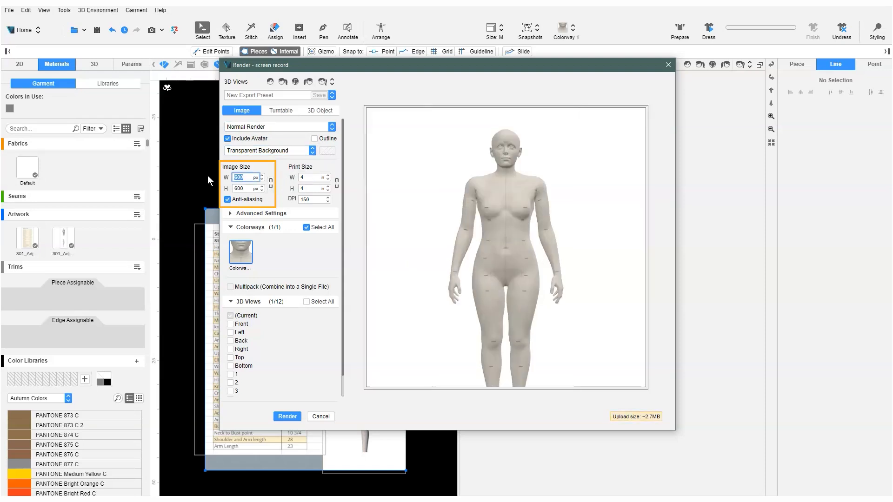
drag(647, 228, 510, 245)
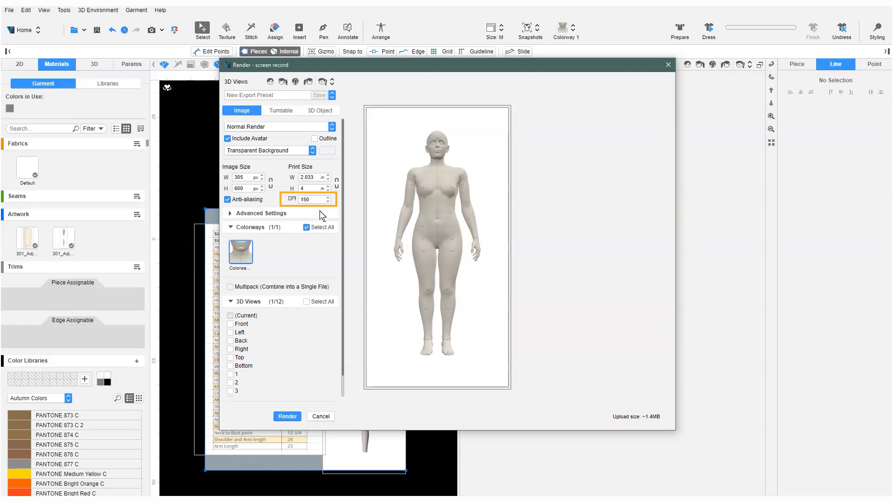
Include the Front and Left 3D views in the render.
click(269, 82)
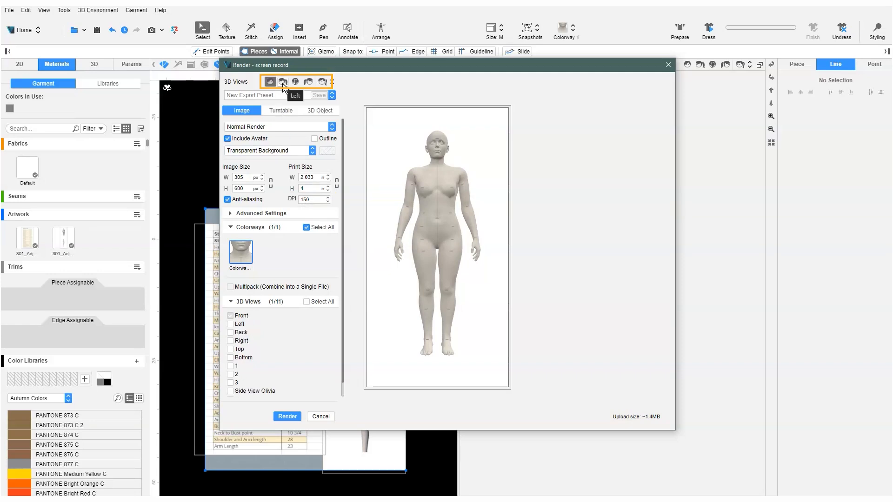
click(283, 83)
click(270, 82)
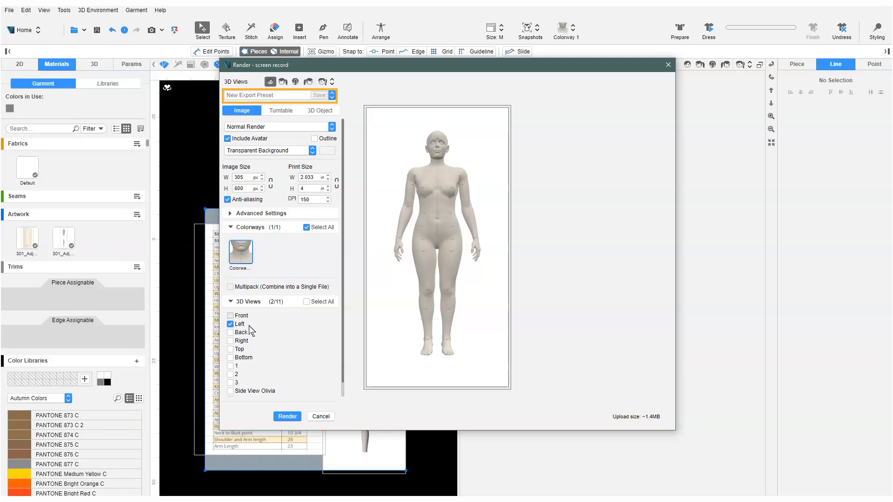
Save the render settings as an export preset named "olivia Curvy Size 12".
click(277, 95)
text(olivia )
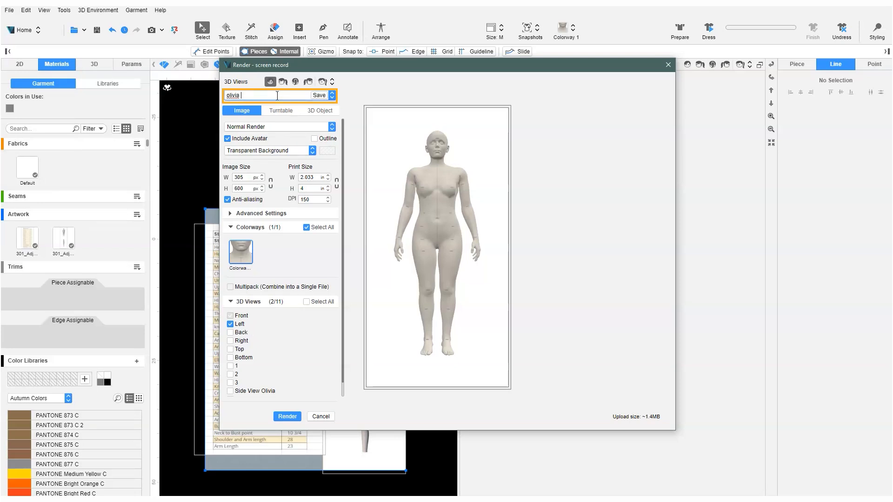
text(Curvy Size 12)
click(318, 96)
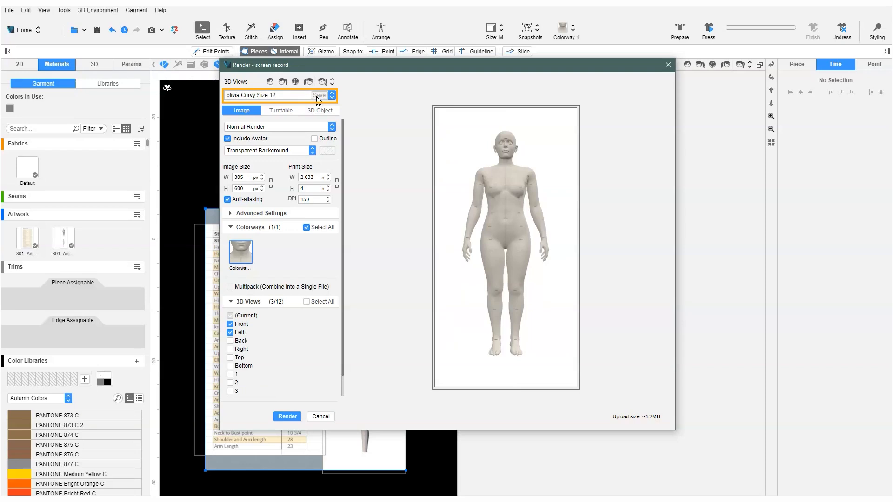
Render the views as PNG files named V1 in the Render outputs folder.
click(288, 417)
text(V1)
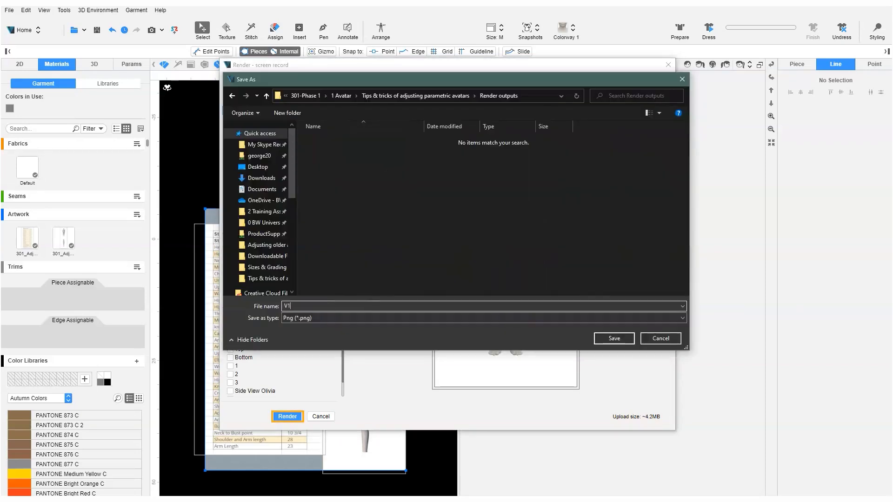
click(603, 341)
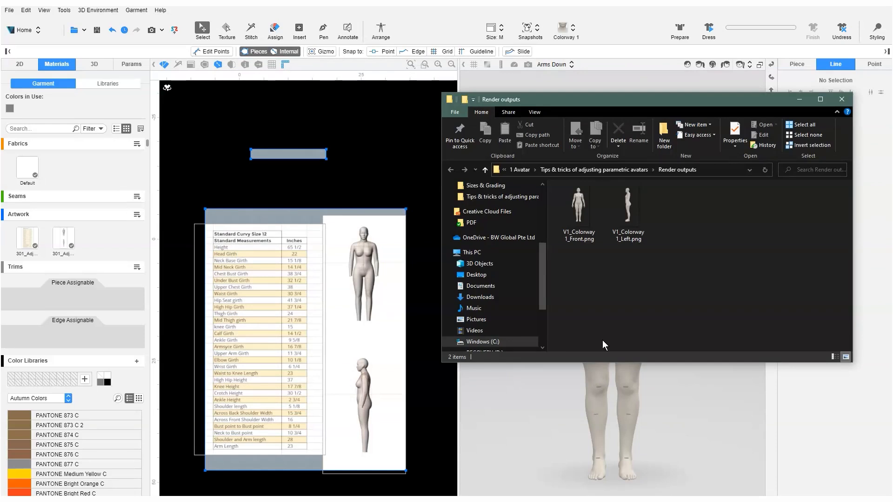
Import V1_Colorway 1_Front.png and V1_Colorway 1_Left.png as artwork materials.
click(136, 215)
click(158, 226)
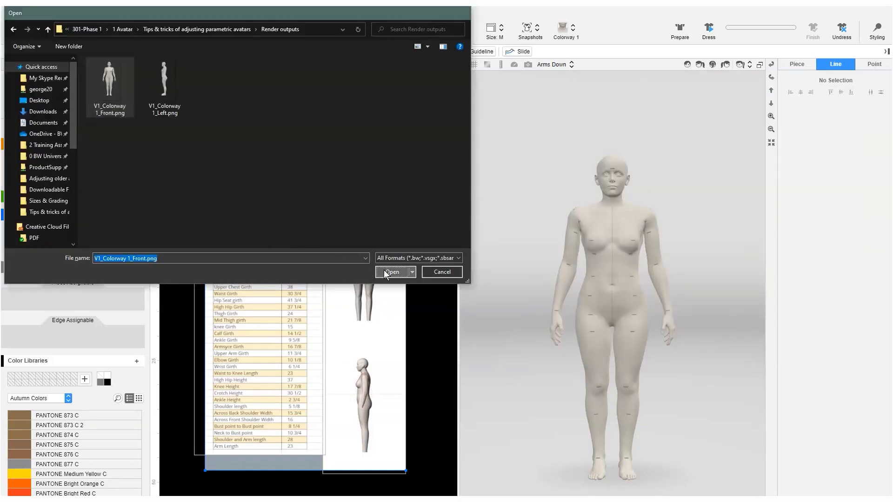
click(393, 271)
click(137, 214)
click(147, 225)
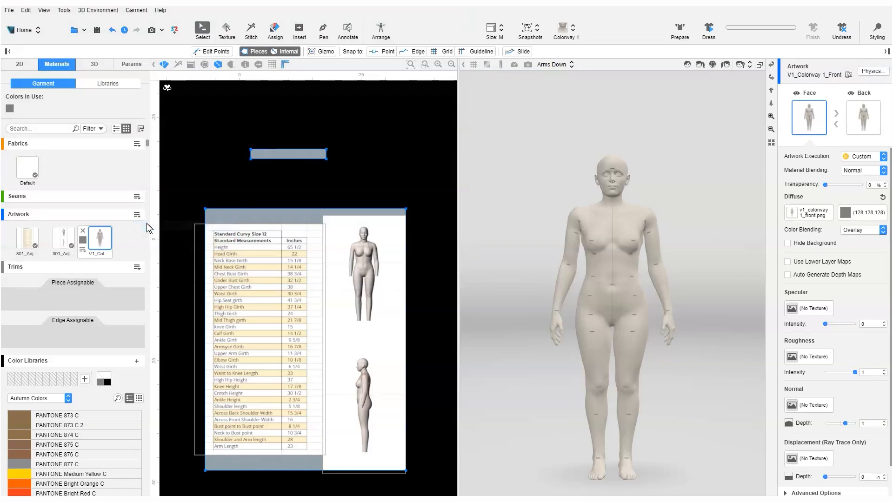
click(165, 86)
click(392, 272)
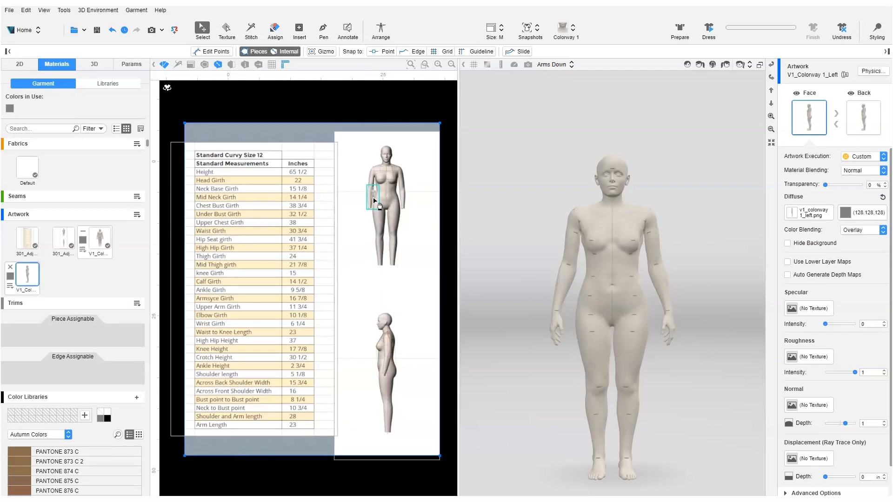
Place the front and left render artworks on the chart piece and scale them over the matching reference figures.
drag(27, 276, 269, 483)
drag(379, 340, 458, 228)
drag(391, 281, 391, 300)
drag(379, 209, 450, 341)
drag(395, 235, 362, 195)
drag(390, 257, 396, 268)
drag(355, 179, 372, 215)
drag(380, 197, 393, 184)
drag(352, 372, 387, 367)
Make the front render artwork semi-transparent and align it with the front-view reference figure.
click(106, 249)
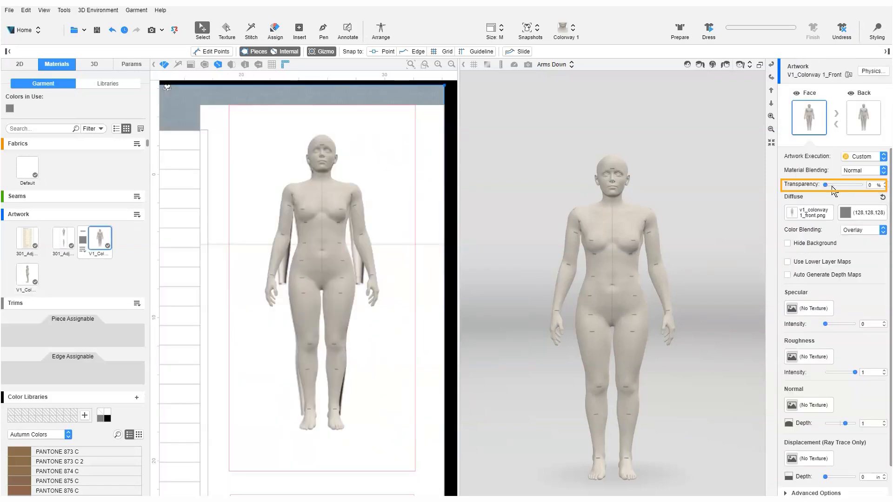
drag(825, 185, 844, 185)
click(341, 203)
drag(340, 203, 338, 204)
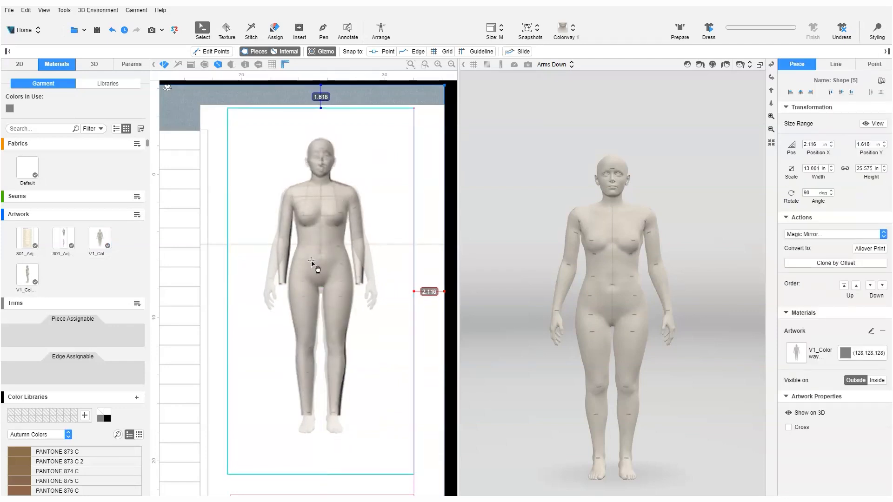
drag(313, 263, 315, 263)
drag(333, 303, 333, 302)
drag(331, 229, 336, 230)
Set the left render artwork's transparency to 47% and align it with the side-view reference figure.
scroll(427, 408, down, 1)
middle_drag(427, 407, 408, 293)
drag(826, 185, 840, 186)
drag(334, 264, 329, 264)
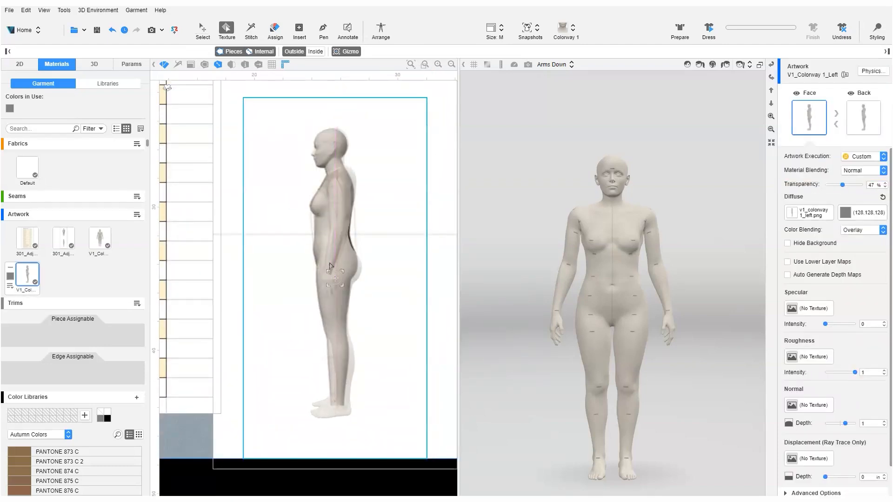
key(Escape)
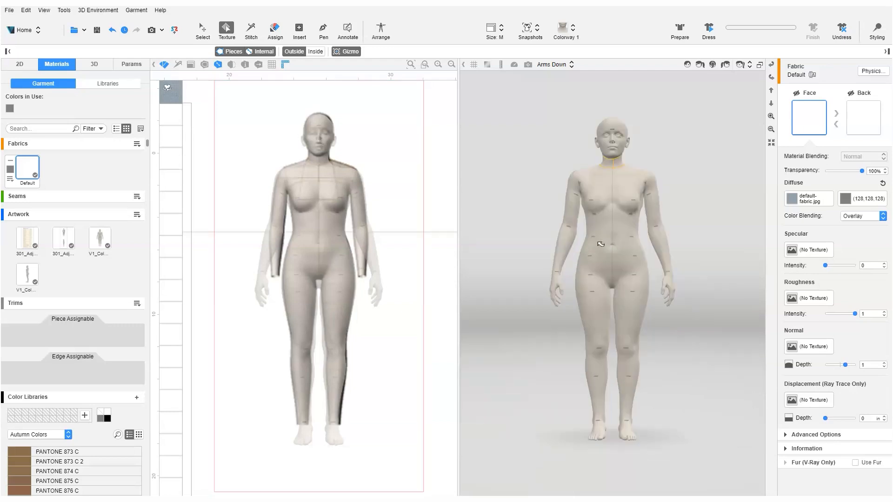
Reopen the avatar for editing and set its Shoulders measurement to 15.5 inches.
right_click(610, 237)
click(614, 271)
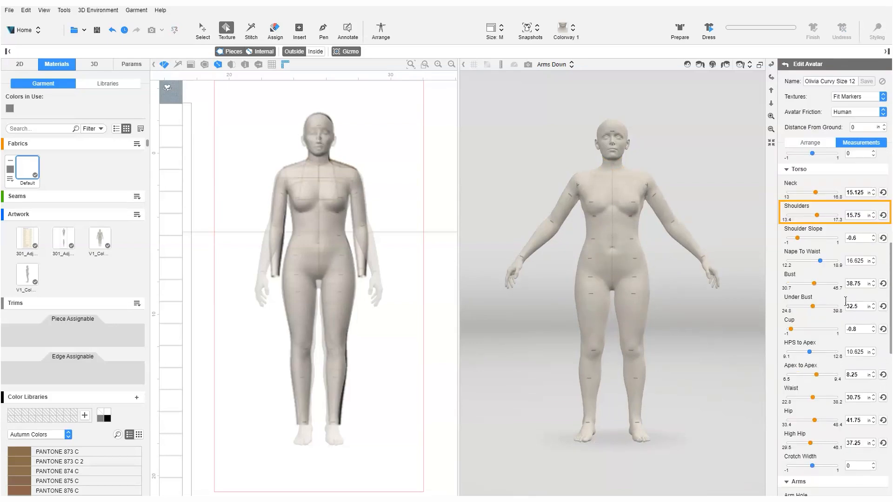
double_click(868, 214)
text(15.5)
key(Return)
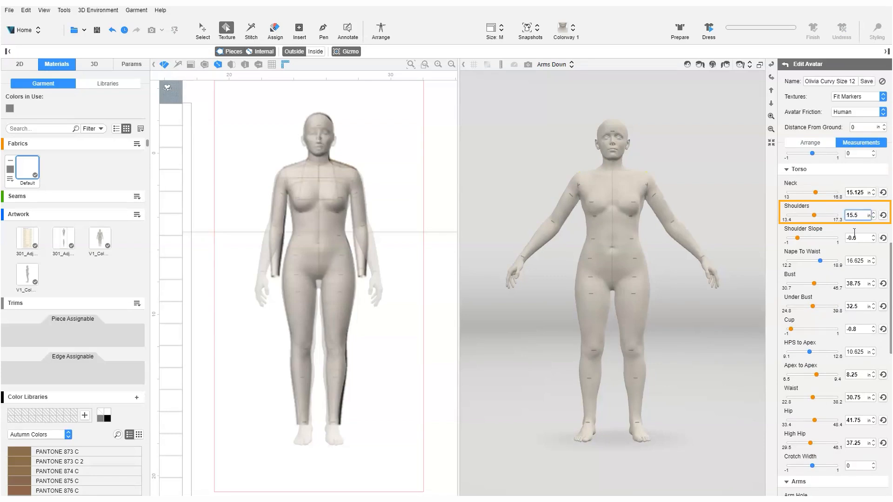
Set the avatar's Neck Height to -0.6.
scroll(854, 233, down, 10)
click(858, 425)
text(-0.6)
key(Return)
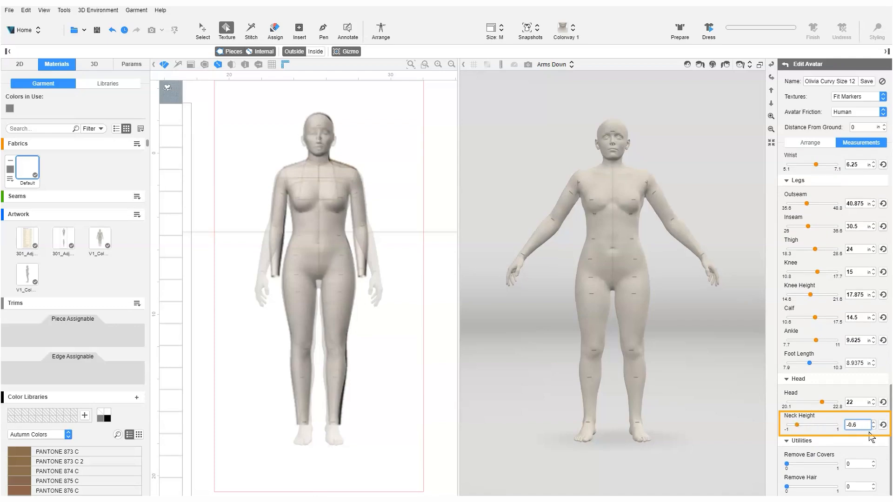
Set the avatar's HPS to Apex measurement to 11 inches.
scroll(869, 438, up, 8)
scroll(868, 438, up, 1)
click(858, 292)
text(11)
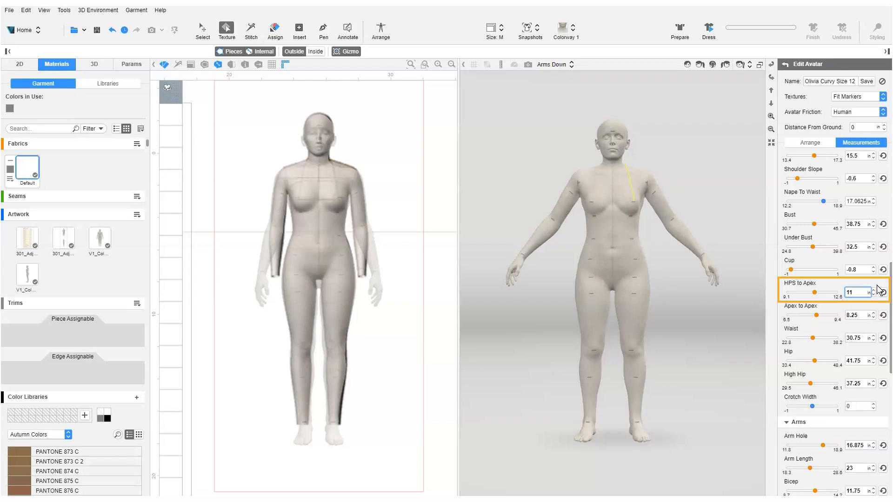
key(Return)
Set the avatar's Inseam measurement to 32 inches.
scroll(878, 289, down, 7)
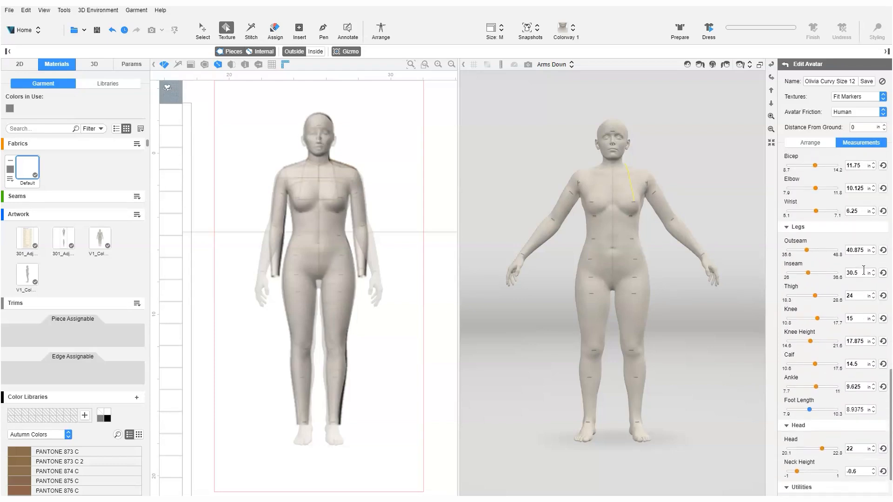
click(863, 272)
key(BackSpace)
key(BackSpace)
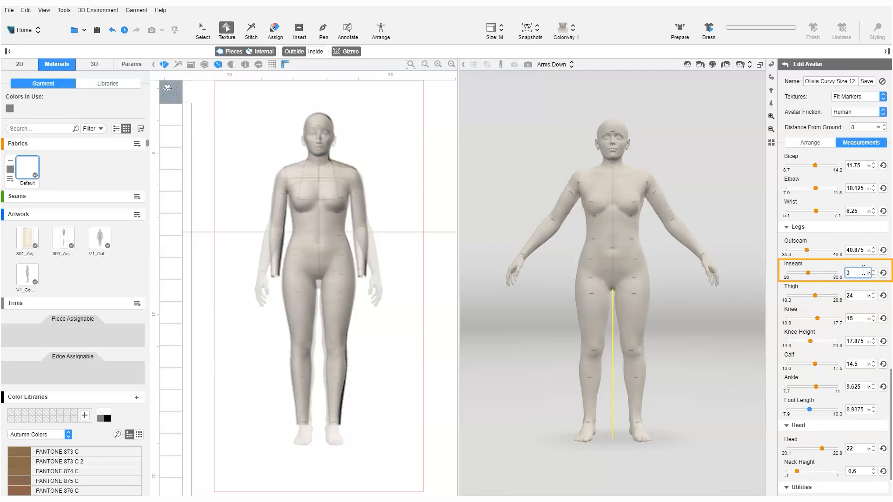
key(Return)
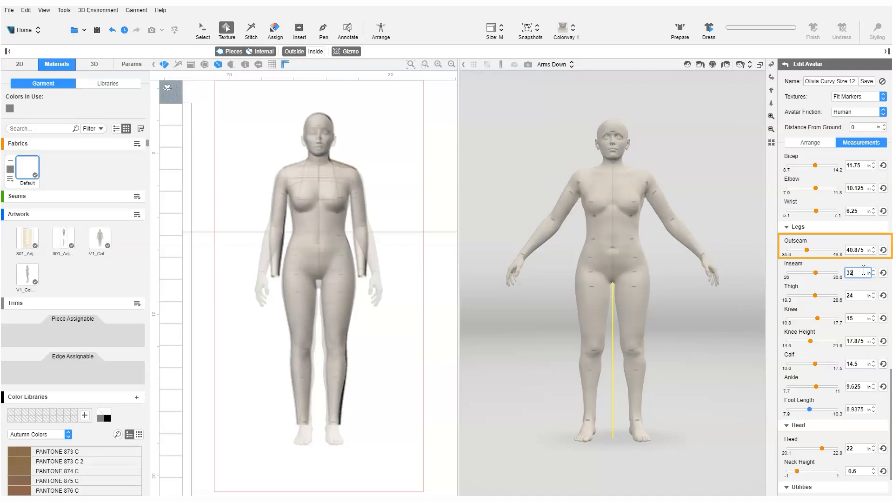
Set the avatar's Outseam to 41.5 inches and check the Nape To Waist measurement.
double_click(855, 250)
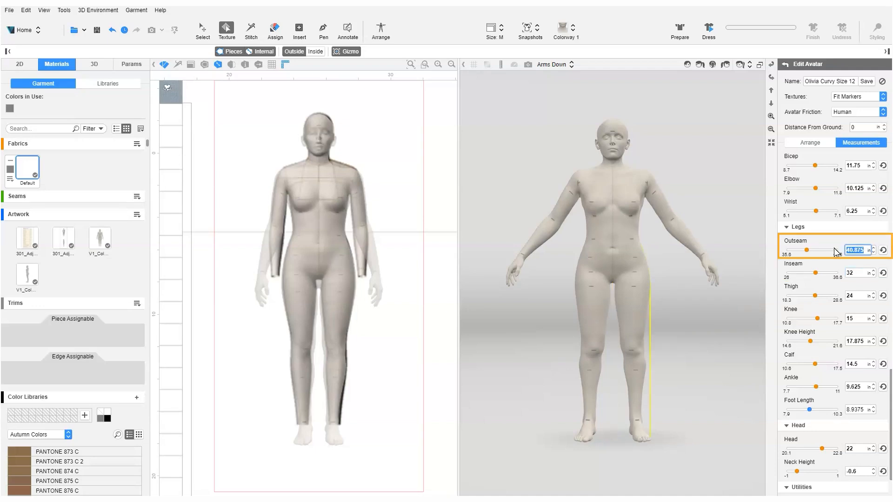
text(41.5)
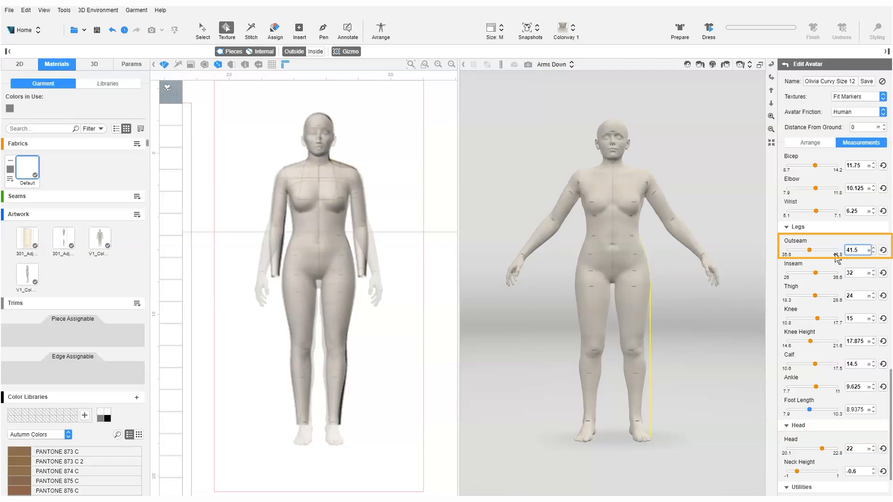
scroll(837, 258, up, 10)
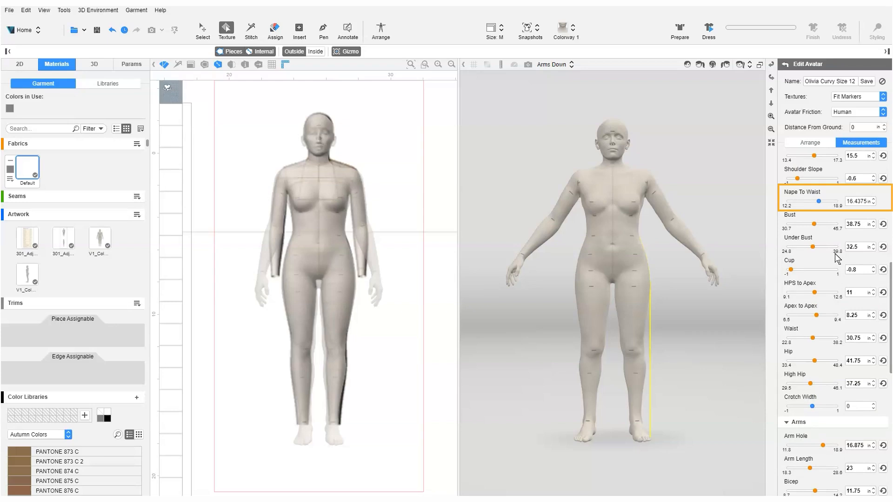
Increase the avatar's Knee Height by 1.25 inches to 19.125 inches.
scroll(837, 258, down, 10)
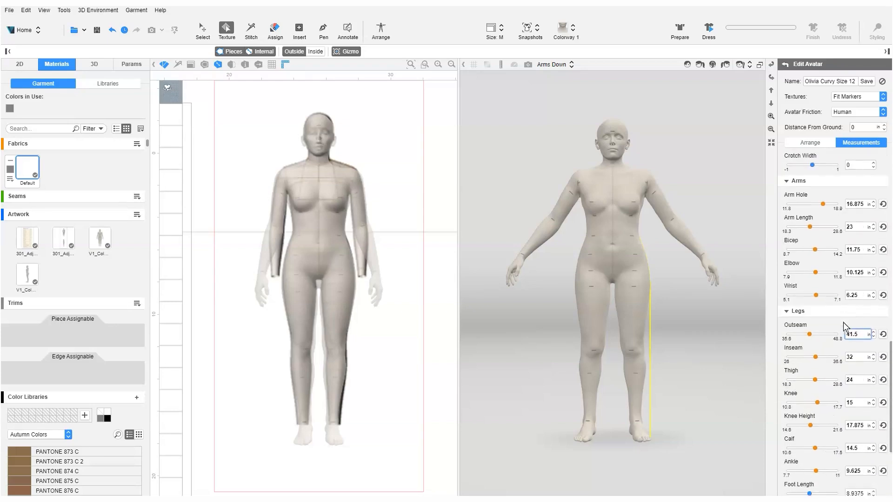
click(863, 294)
text(+1)
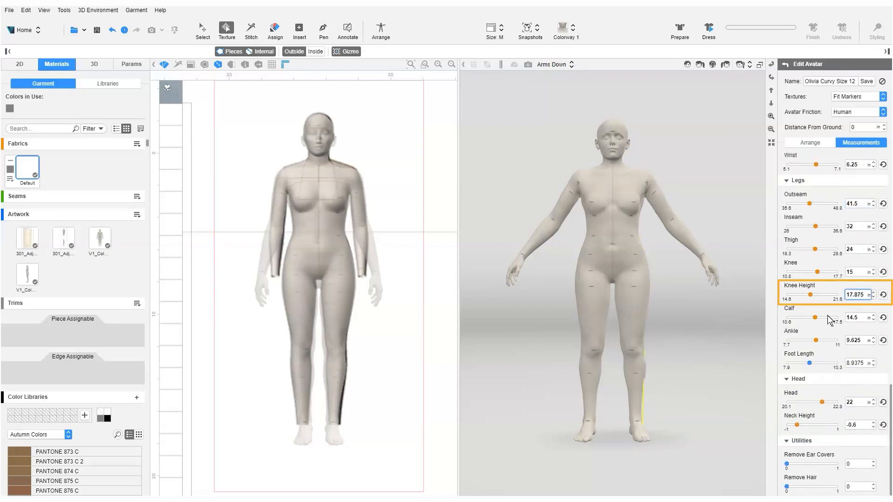
text(.25)
key(Return)
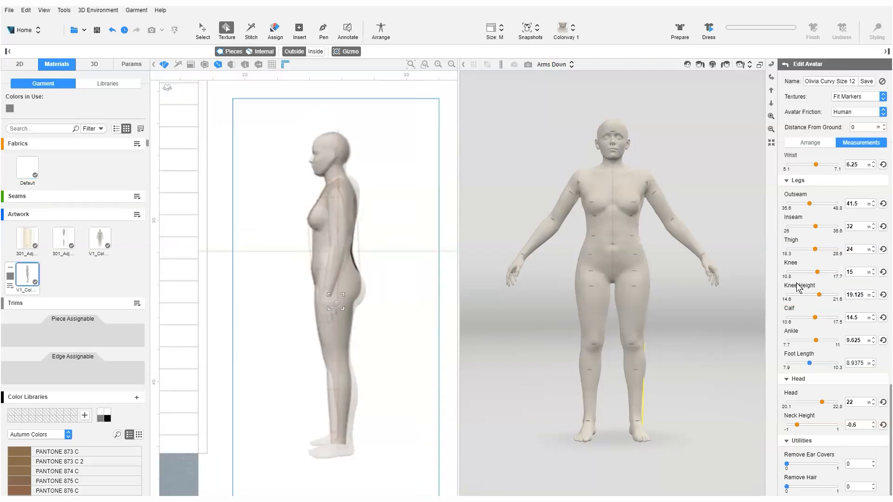
View the avatar from the side and reduce the body-shape setting above the Torso measurements.
click(700, 65)
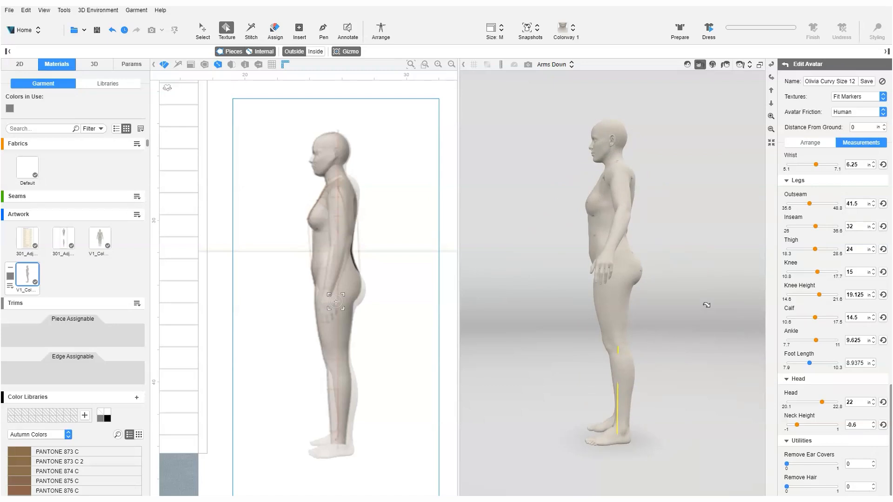
scroll(786, 354, up, 12)
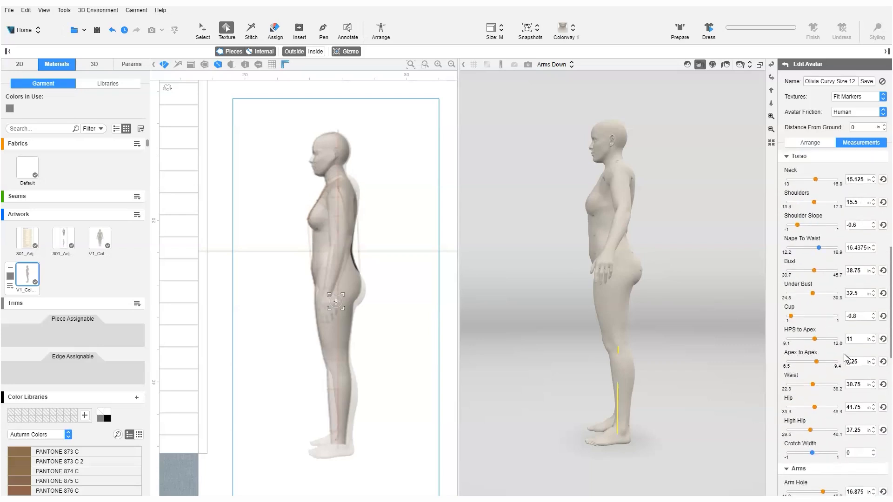
scroll(845, 358, up, 2)
drag(812, 350, 804, 374)
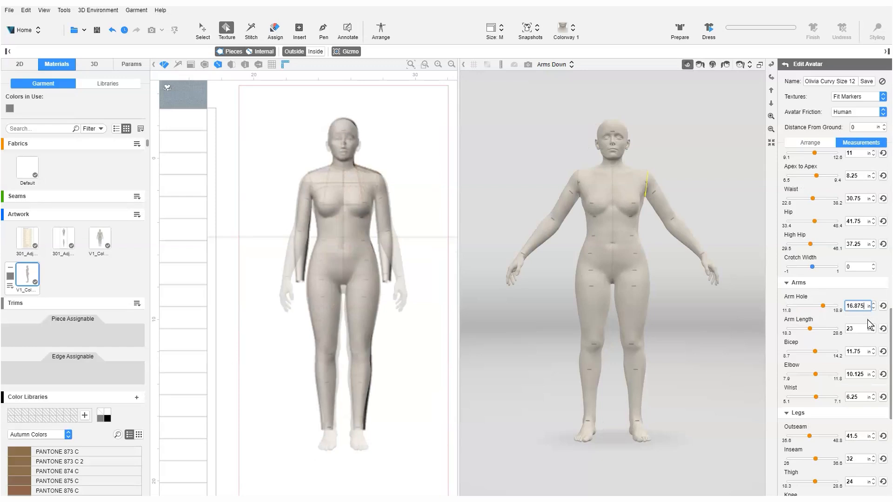
Edit the avatar's Arm Hole measurement and leave avatar editing.
key(BackSpace)
text(5)
click(785, 65)
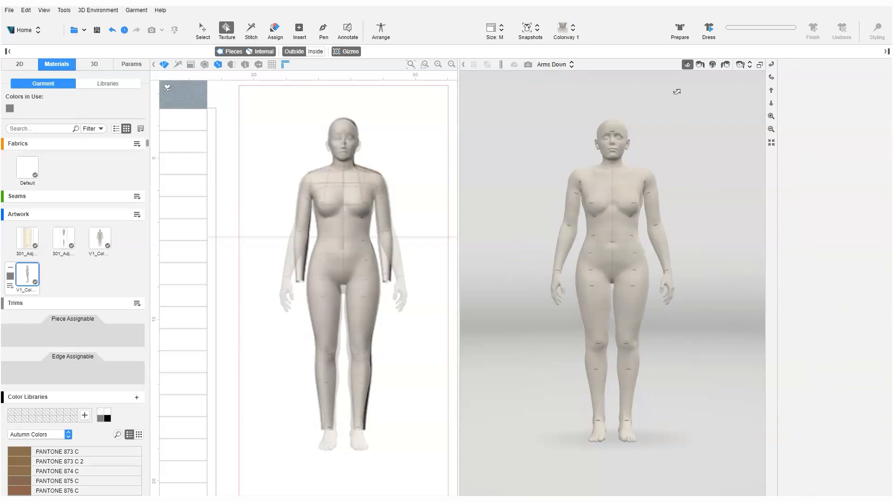
Render the avatar's front and left views with the Olivia Curvy Size 12 preset and save the images as V2.
click(152, 31)
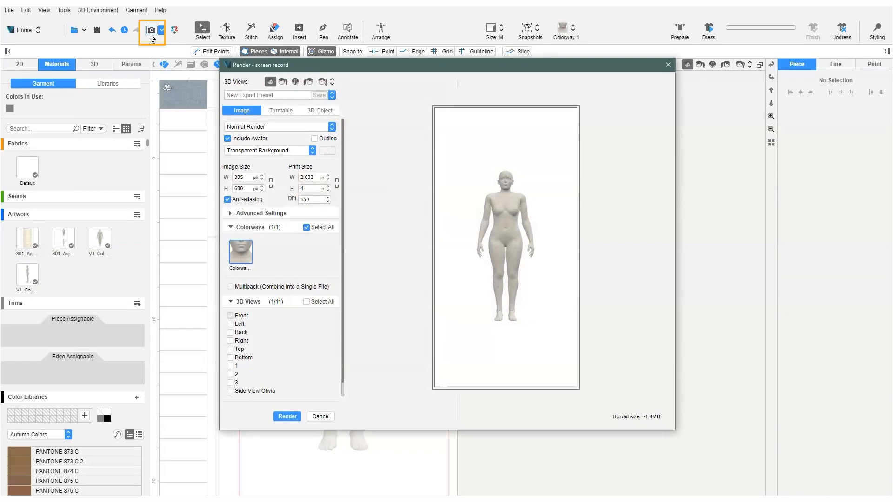
click(332, 94)
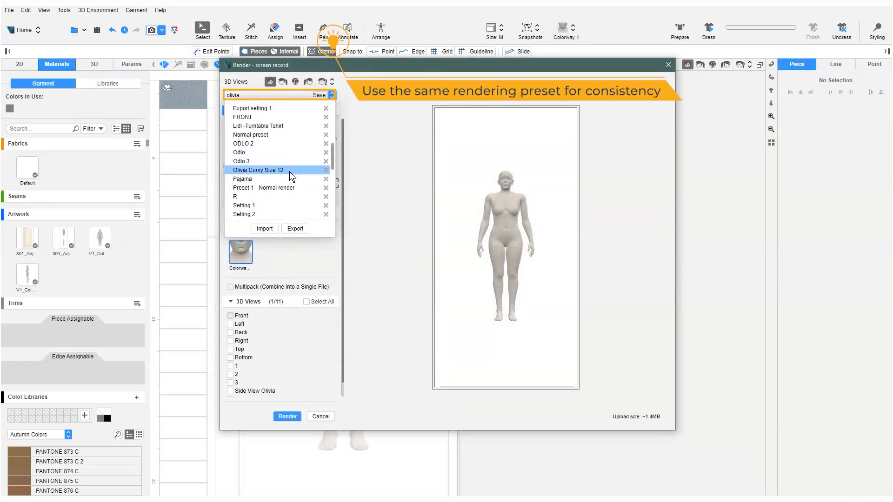
click(288, 175)
click(282, 82)
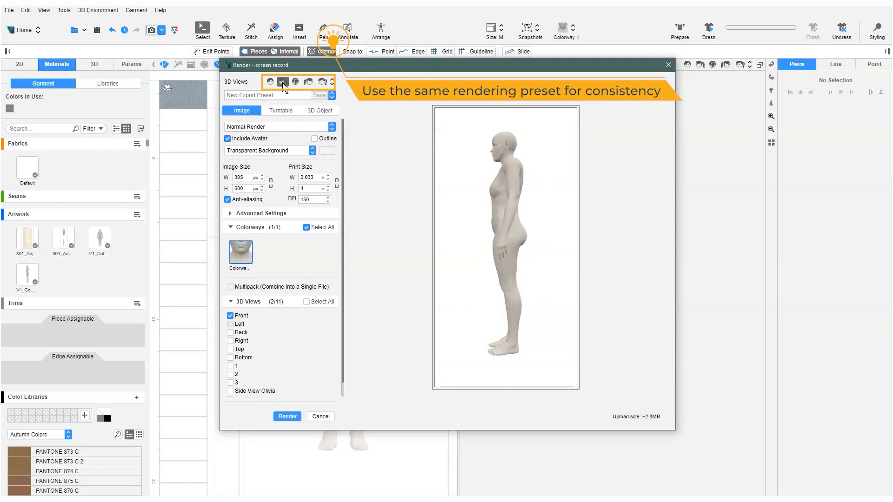
click(287, 416)
text(V2)
click(613, 339)
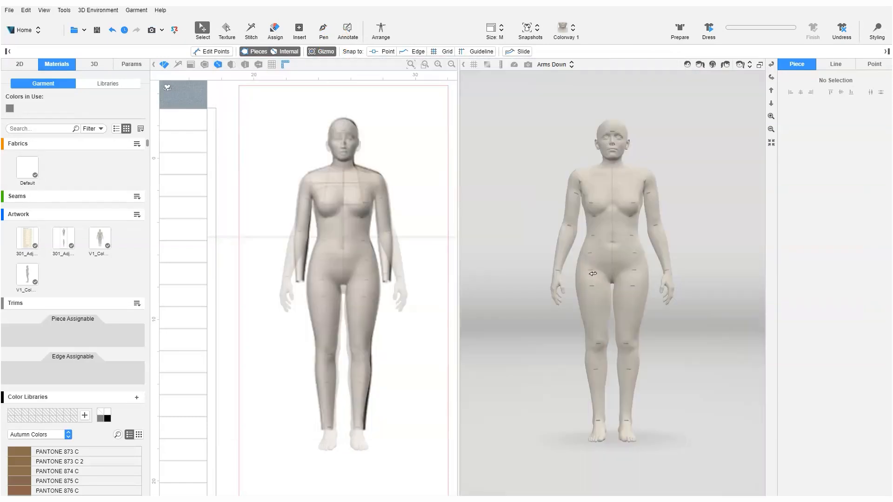
Lock the version 1 front and left render artworks on the measurement chart piece.
right_click(351, 225)
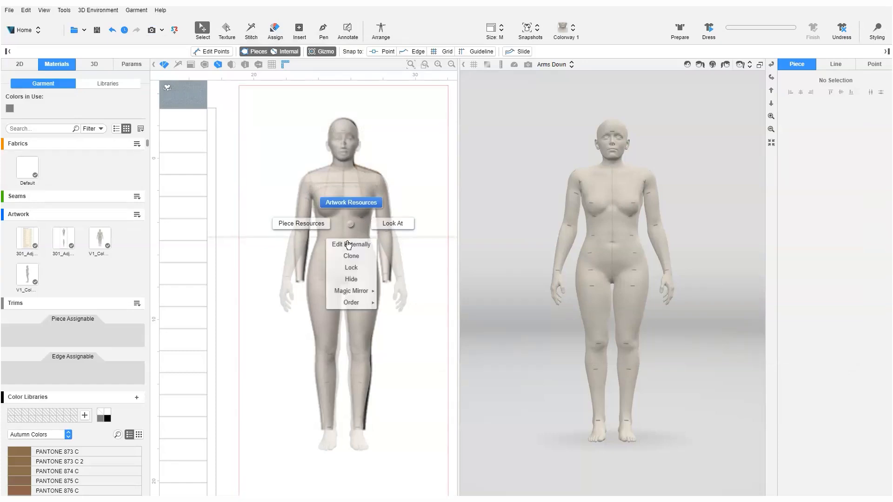
click(351, 268)
scroll(346, 300, down, 6)
middle_drag(347, 346, 355, 176)
right_click(353, 312)
click(353, 356)
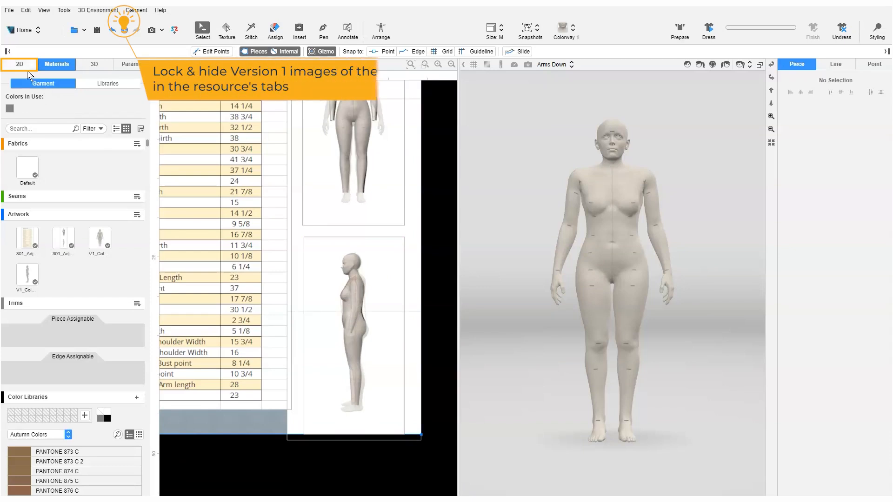
Hide the locked version 1 front and left artworks, items [5] and [6] of Shape 0.
click(22, 66)
click(9, 120)
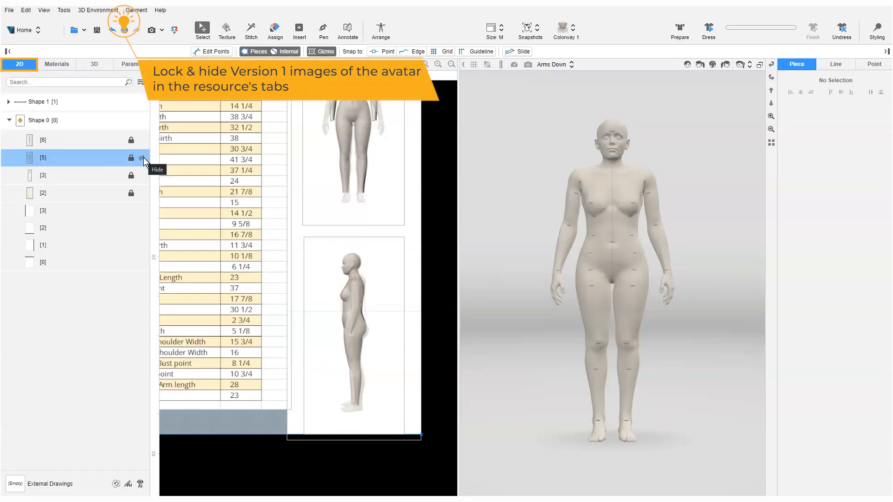
click(142, 158)
click(142, 139)
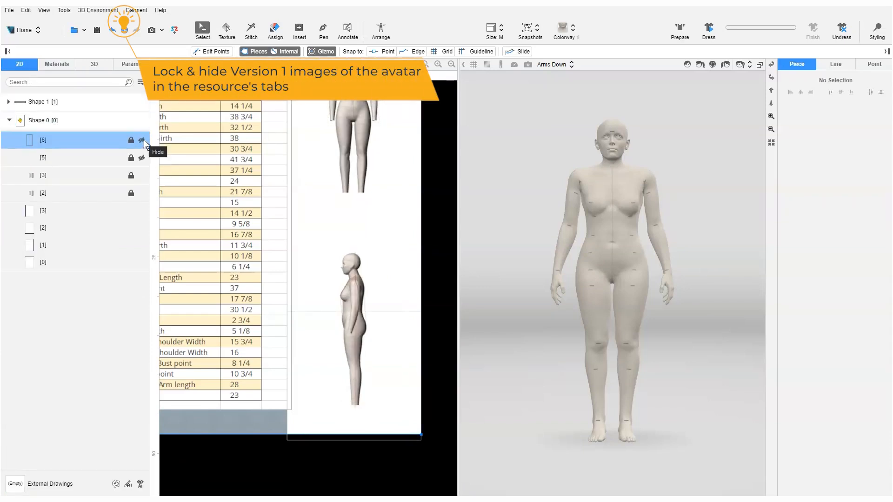
Import the v2_colorway 1_front.png and v2_colorway 1_left.png renders as new artwork materials.
click(56, 64)
click(137, 215)
click(140, 227)
click(219, 86)
click(380, 270)
click(137, 214)
click(141, 227)
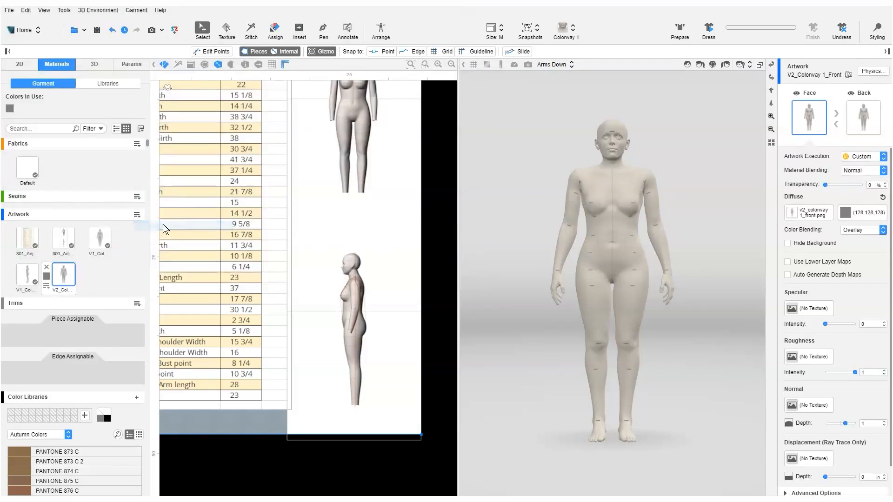
click(275, 86)
click(393, 274)
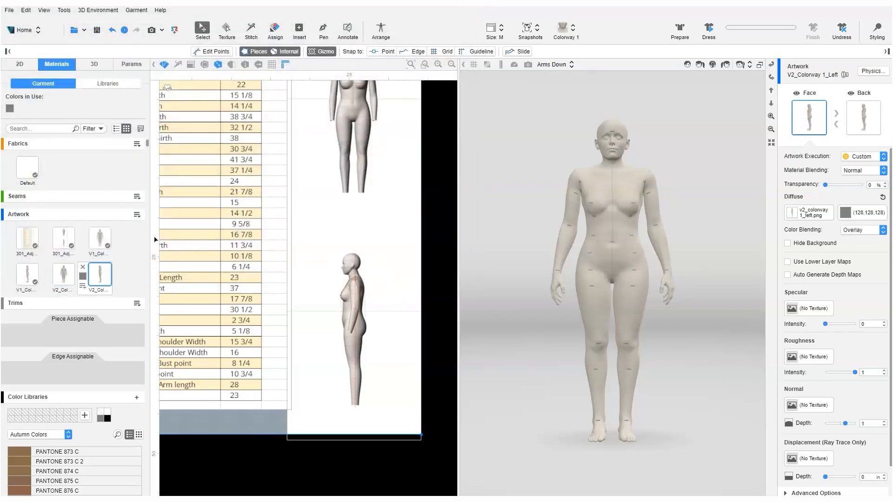
Check the image dimensions of the V1 front and V1 left artworks.
click(102, 240)
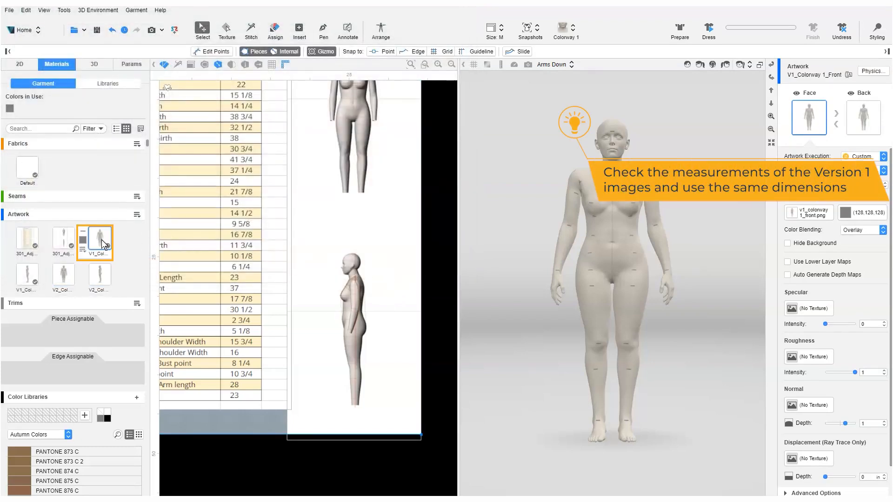
click(814, 218)
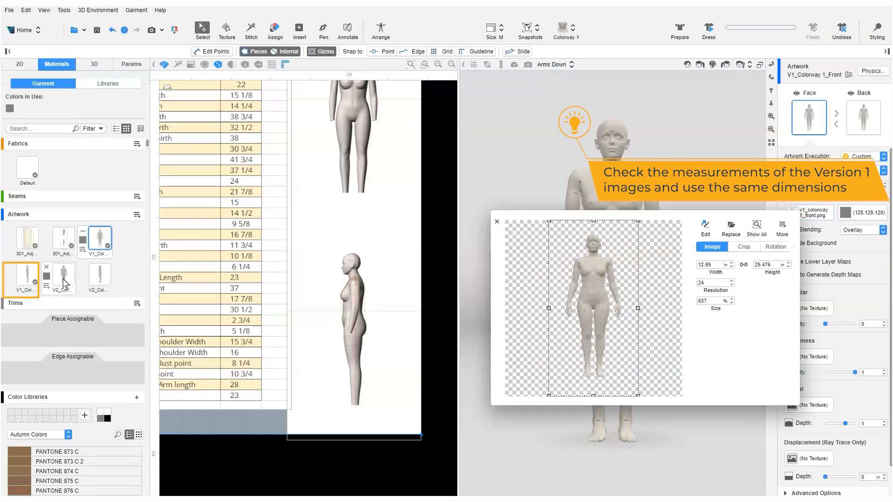
click(26, 274)
click(826, 218)
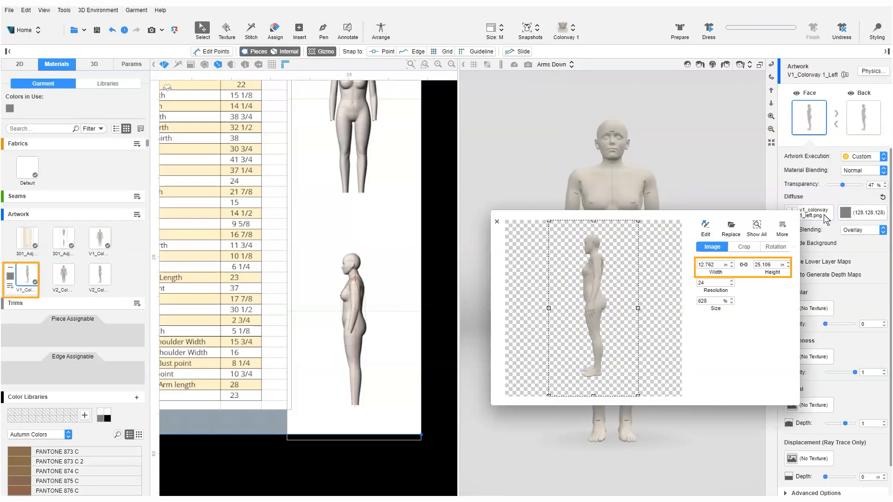
Place the V2 front artwork on the front-view reference figure and the V2 left artwork on the side-view figure.
click(61, 282)
drag(60, 281, 350, 136)
drag(99, 276, 348, 281)
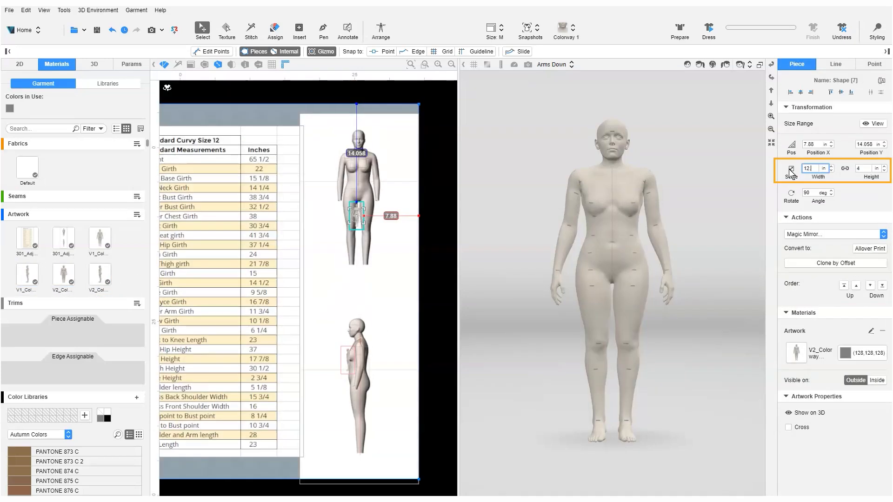
Scale the placed V2 front and V2 left artworks to a width of 12.9 inches each.
text(9)
key(Return)
click(351, 362)
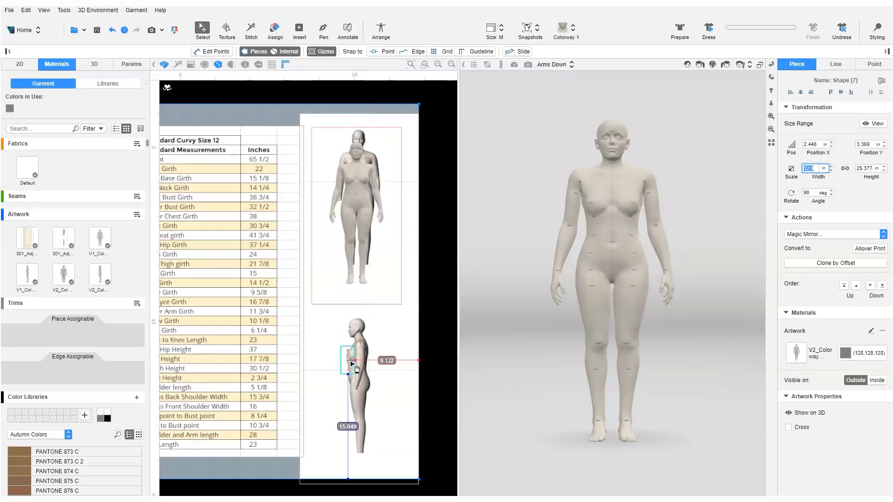
click(807, 169)
text(12.9)
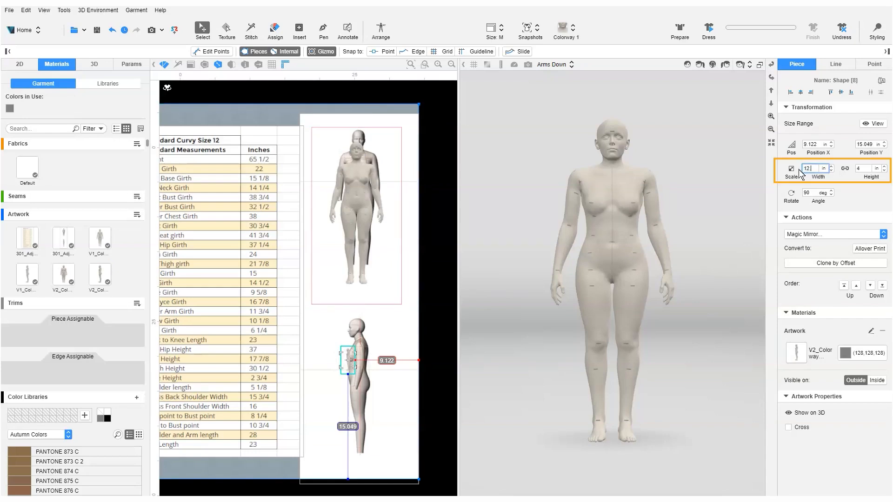
key(Return)
Set the V2 front artwork's transparency to 27% and align it with the front-view reference figure.
scroll(337, 168, up, 3)
right_click(380, 171)
click(386, 155)
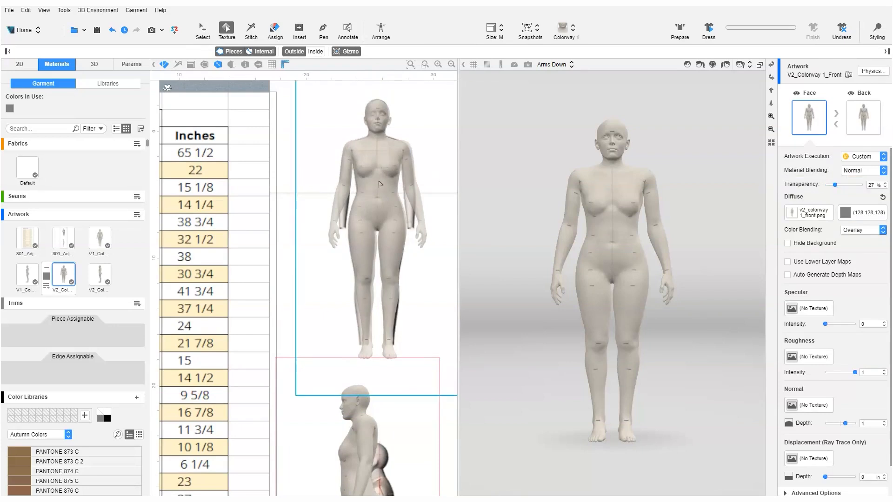
drag(378, 182, 381, 218)
Align the V2 left artwork with the side-view reference figure and set its transparency to 46%.
scroll(381, 216, down, 2)
middle_drag(378, 328, 378, 112)
scroll(372, 210, up, 3)
drag(358, 223, 377, 287)
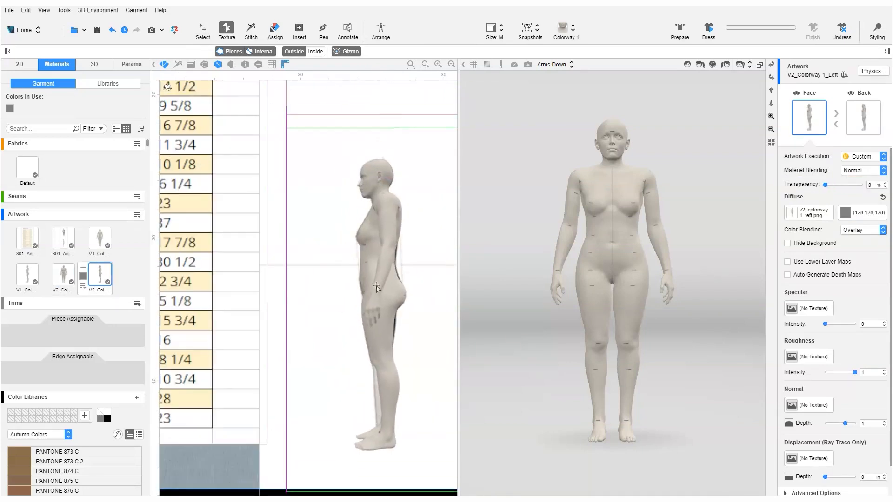
drag(825, 185, 842, 185)
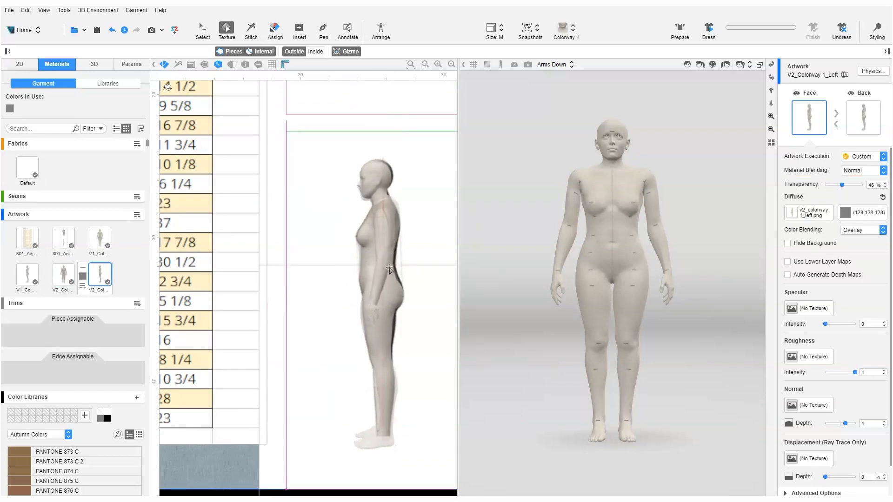
Open the Olivia avatar's measurements for editing and set Neck Height to -1.
scroll(389, 269, down, 5)
middle_drag(364, 366, 369, 433)
scroll(353, 243, up, 5)
click(352, 243)
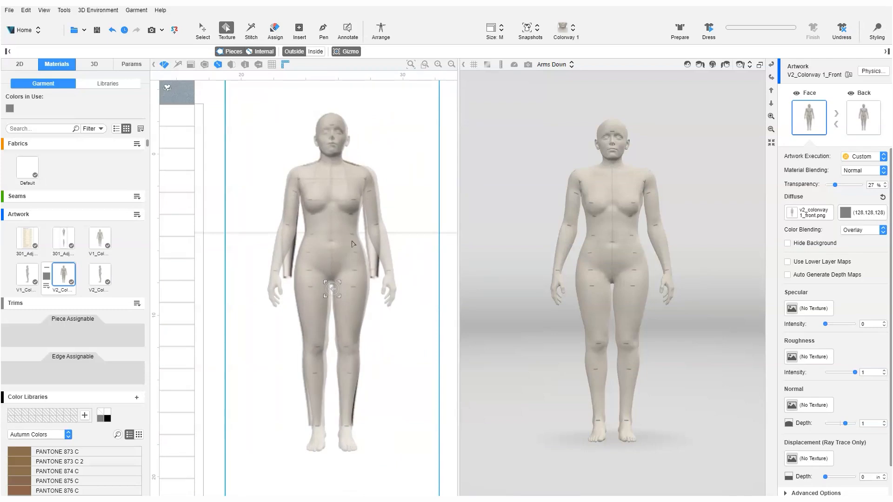
right_click(614, 234)
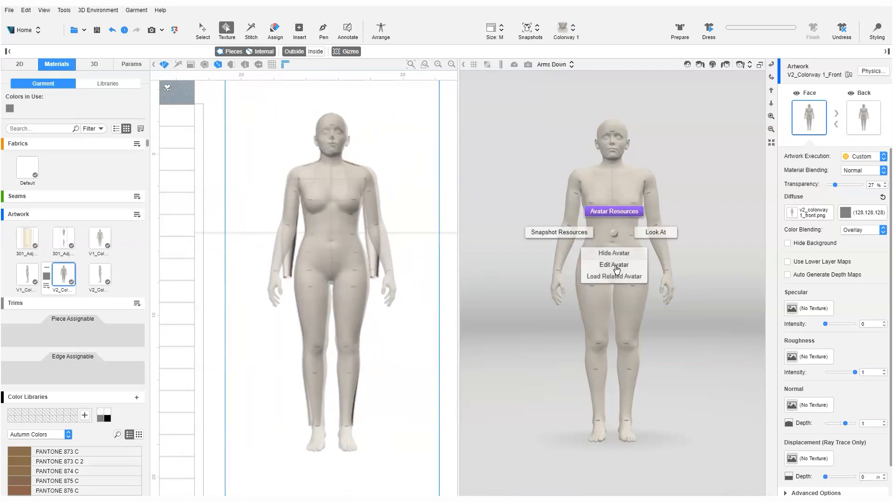
click(614, 266)
scroll(855, 399, down, 10)
scroll(833, 439, down, 2)
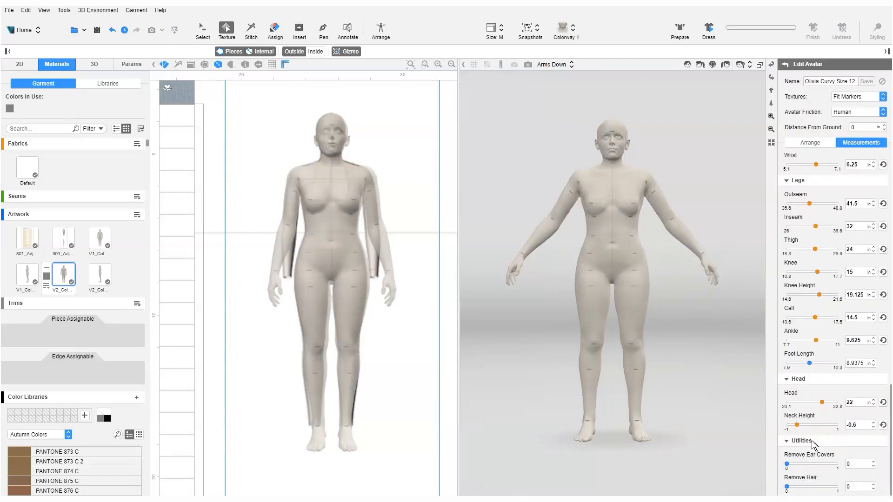
drag(797, 425, 786, 426)
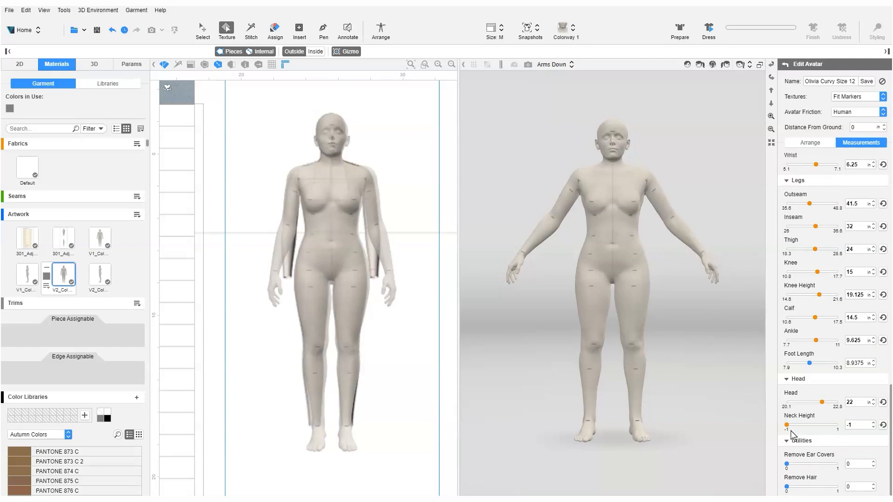
Set the avatar's Shoulder Slope to 0.5 and its HPS to Apex measurement to 11.125 inches.
scroll(829, 412, up, 10)
drag(797, 319, 826, 320)
click(860, 431)
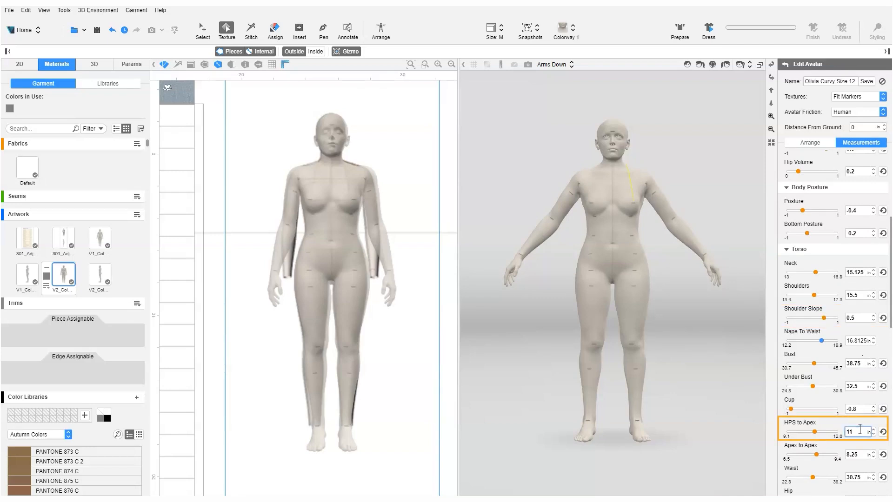
text(+0.12)
text(5)
key(Return)
Set the avatar's Inseam to 32.125 inches and return the 3D view to the front.
scroll(864, 425, down, 2)
scroll(864, 424, down, 4)
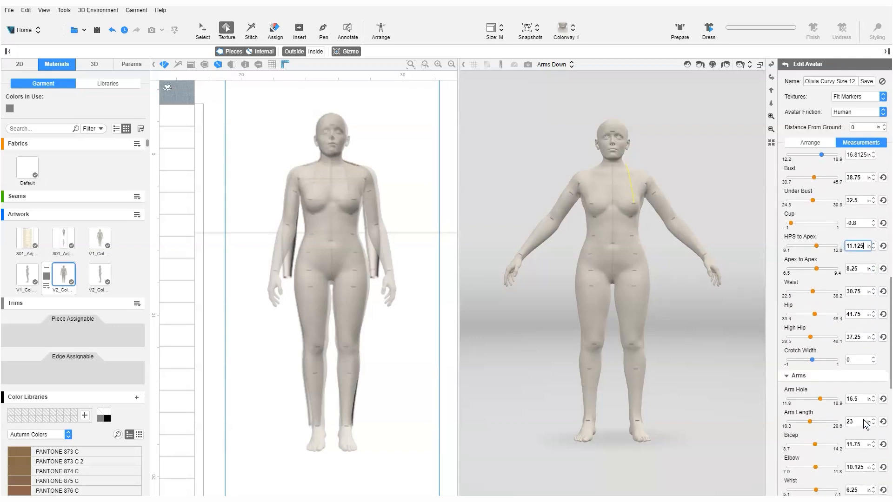
click(861, 458)
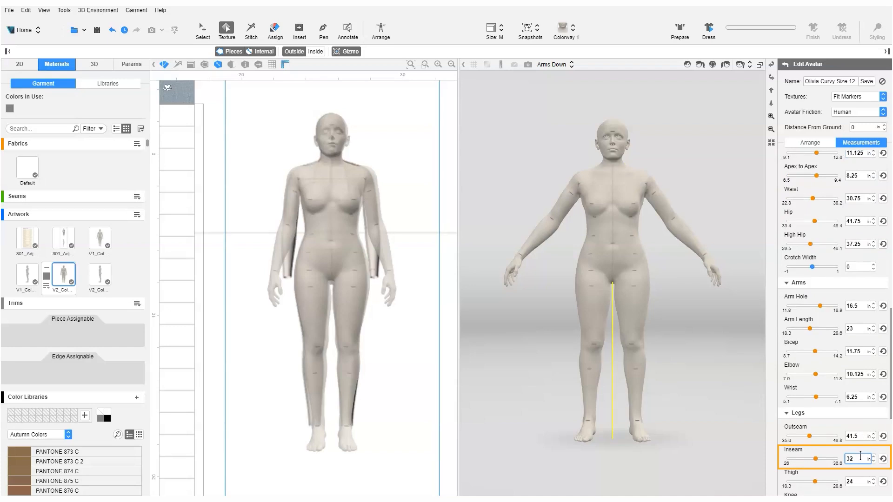
text(.125)
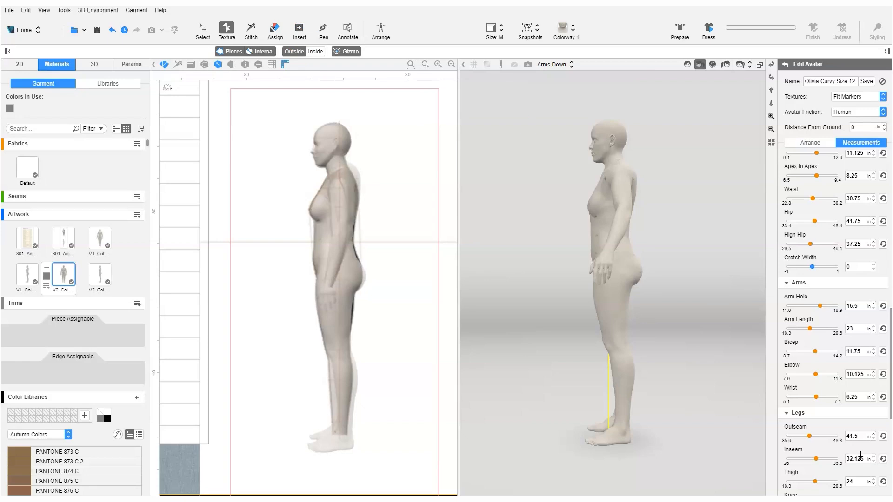
click(688, 64)
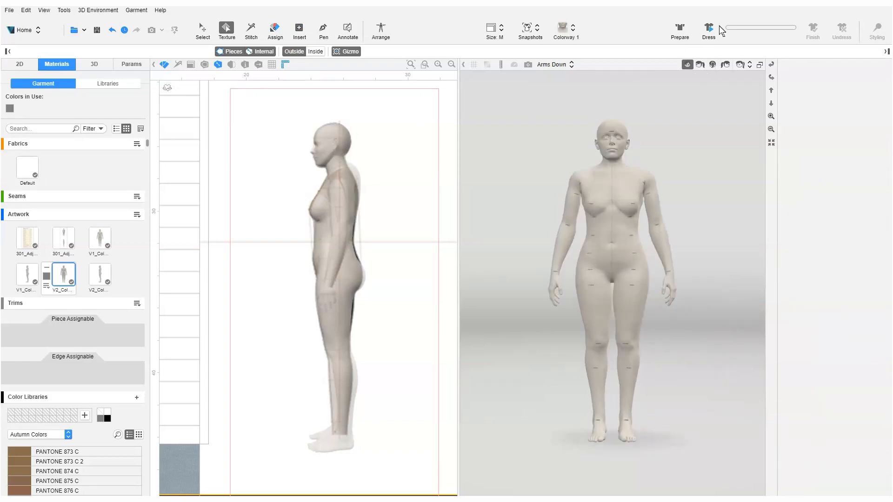
Render the adjusted avatar with the Olivia Curvy Size 12 export preset and save the output images under the name V3.
click(152, 29)
click(331, 95)
scroll(259, 177, down, 5)
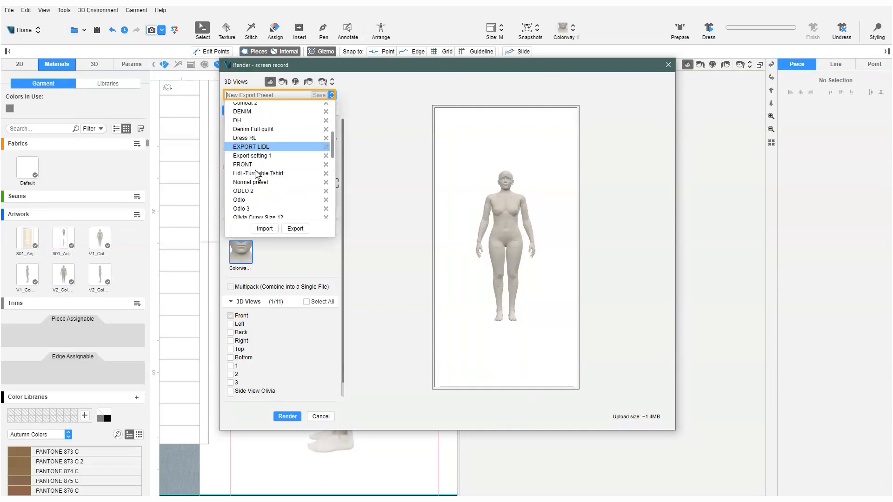
click(257, 188)
click(287, 416)
text(V3)
click(597, 339)
Add the V3_Colorway 1_Front.png and V3_Colorway 1_Left.png renders as artworks.
click(136, 215)
double_click(326, 108)
click(137, 215)
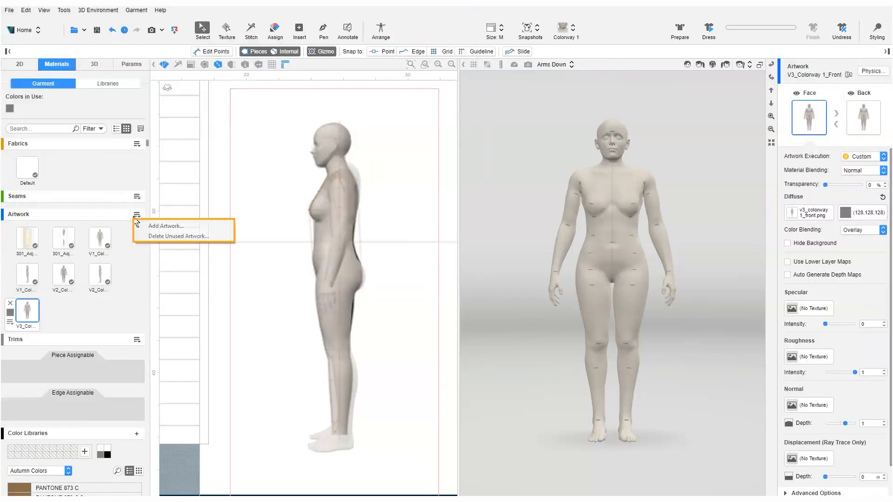
click(139, 226)
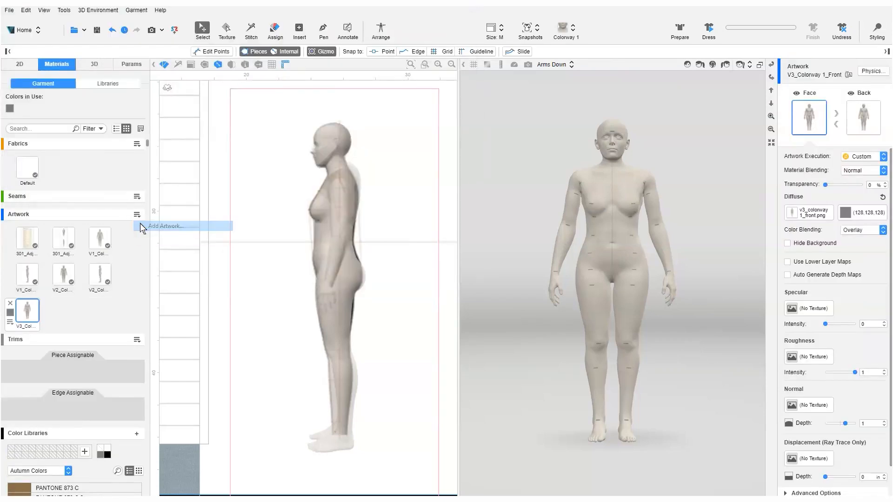
click(382, 109)
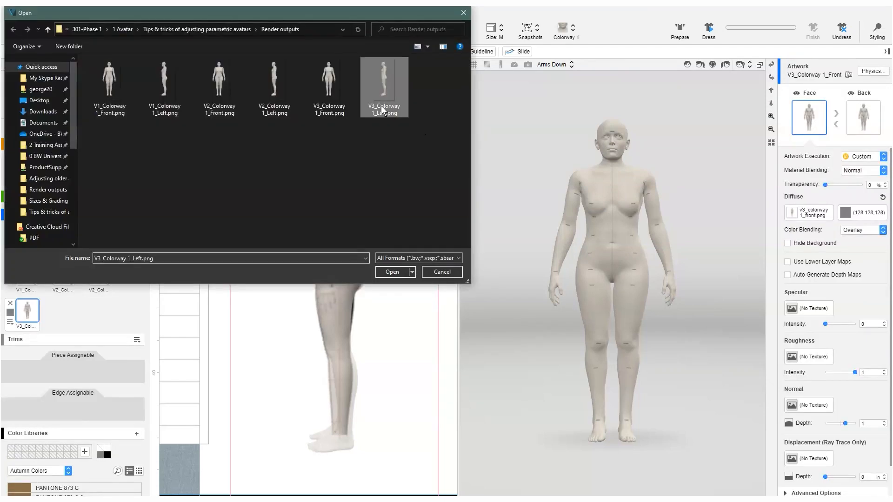
click(388, 273)
Hide the V2 overlay shapes and place the V3 front and V3 left artworks beside the side-view reference figure.
click(19, 64)
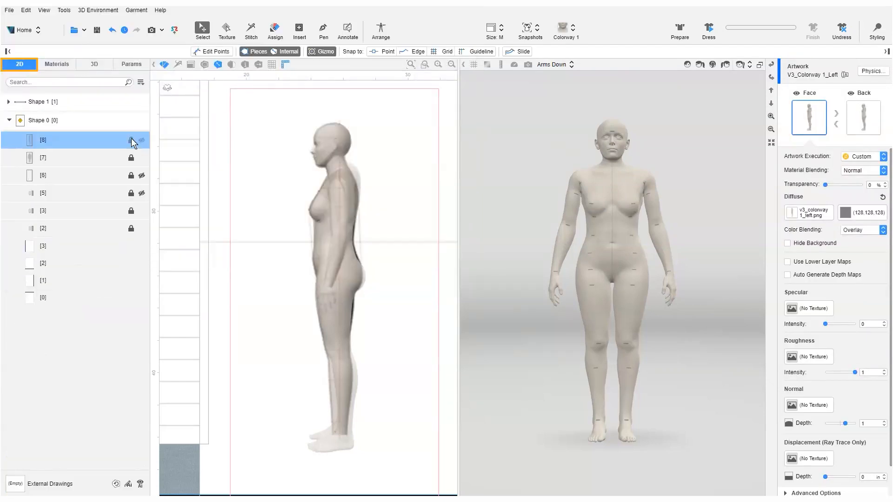
click(142, 141)
click(57, 64)
drag(28, 311, 266, 207)
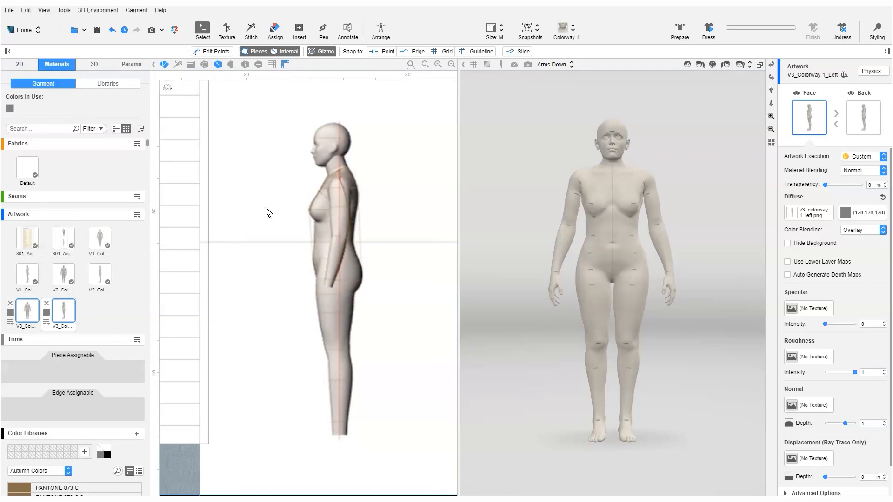
drag(66, 313, 300, 264)
Scale the placed V3 front and V3 left artworks together to a width of 12.9 inches.
click(298, 357)
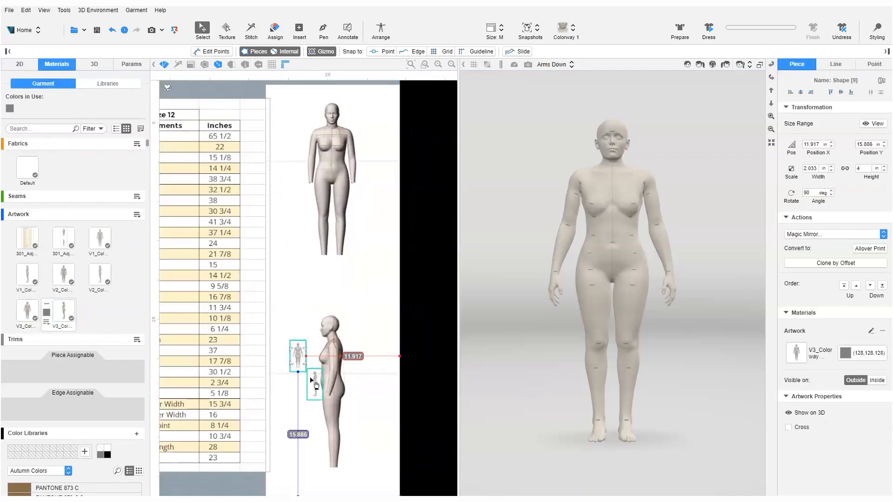
shift+click(315, 383)
drag(817, 169, 797, 170)
text(12.9)
key(Return)
Move the V3 front artwork onto the front-view reference figure and the V3 left artwork onto the side-view figure.
click(420, 251)
drag(309, 273, 345, 101)
drag(314, 336, 329, 352)
Set the V3 front artwork's transparency to 41% and the V3 left artwork's transparency to 36%.
right_click(339, 184)
click(339, 162)
drag(825, 185, 838, 187)
right_click(335, 383)
click(342, 363)
Align the V3 front artwork with the front-view reference figure and the V3 left artwork with the side-view figure.
drag(323, 301, 342, 284)
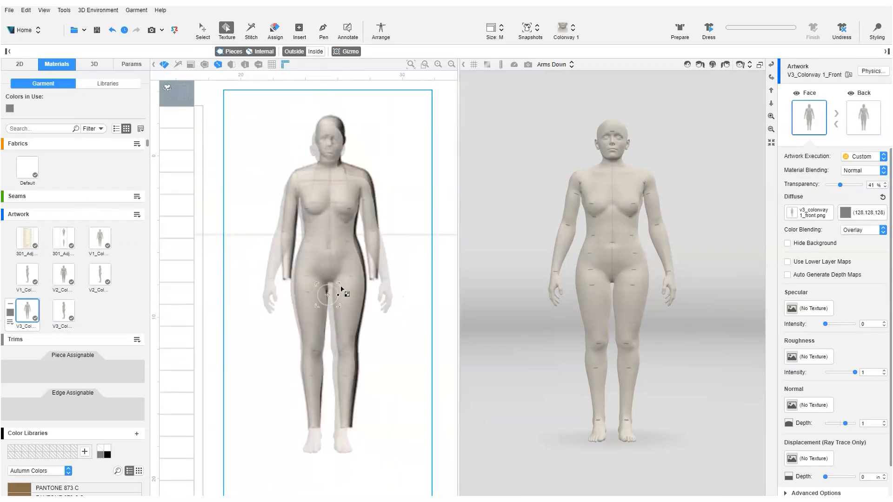
scroll(342, 288, up, 2)
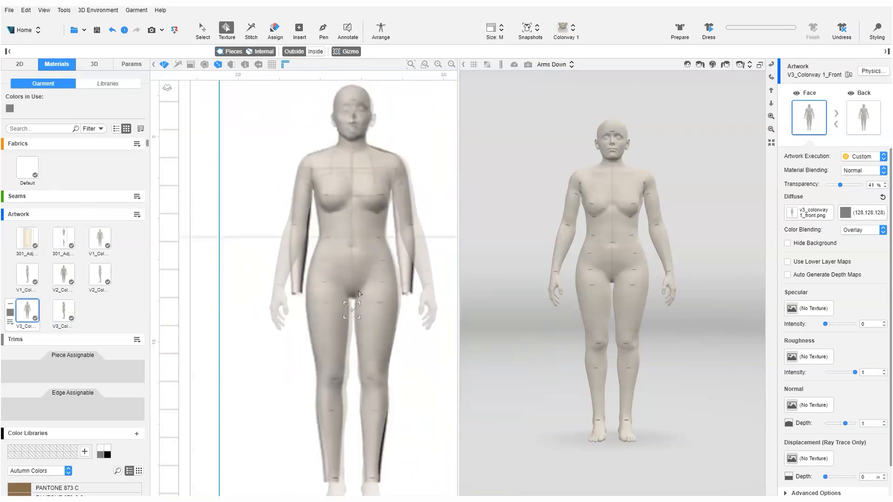
scroll(367, 321, down, 4)
middle_drag(367, 465, 365, 81)
scroll(355, 232, up, 2)
drag(363, 262, 366, 263)
scroll(365, 265, down, 4)
middle_drag(358, 220, 357, 437)
scroll(329, 290, up, 3)
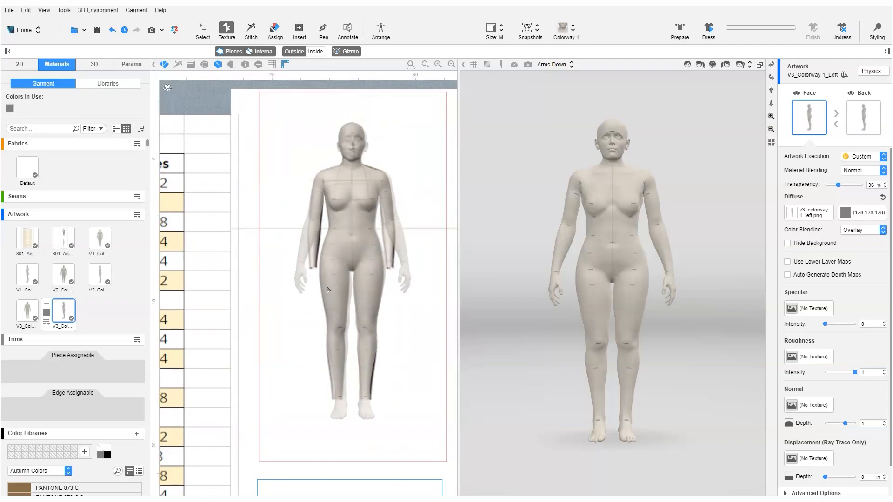
Save the avatar's side view as a new camera view named View 1 and return to the front view.
scroll(329, 291, down, 5)
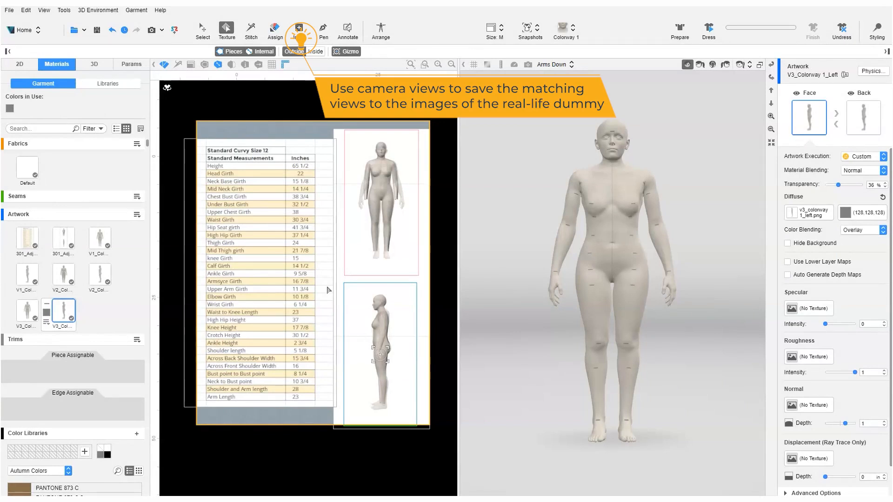
click(749, 65)
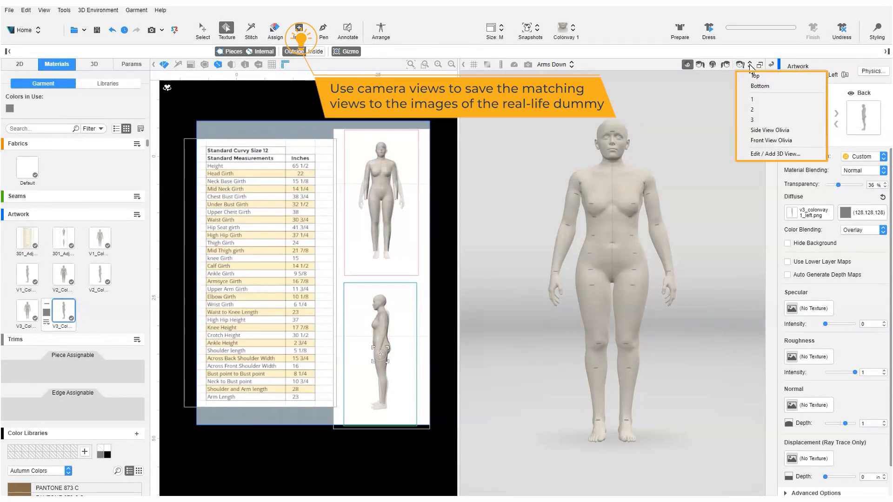
click(758, 154)
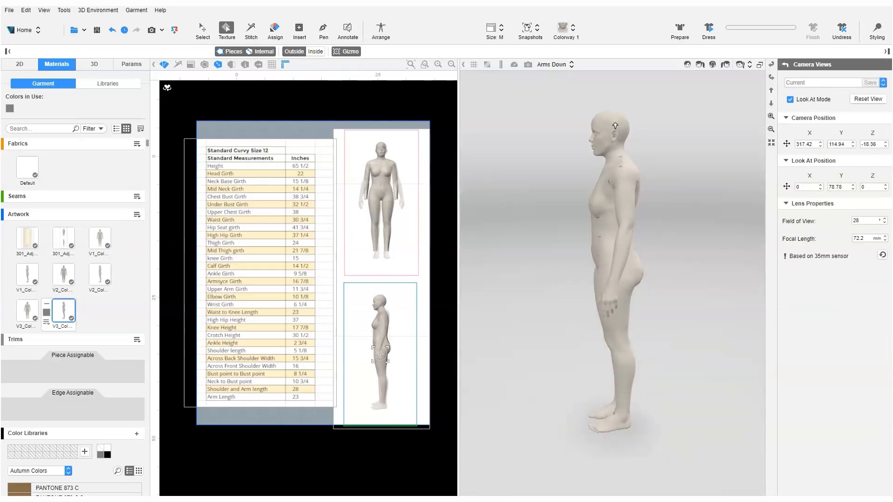
click(821, 82)
text(View 1)
click(870, 82)
click(688, 64)
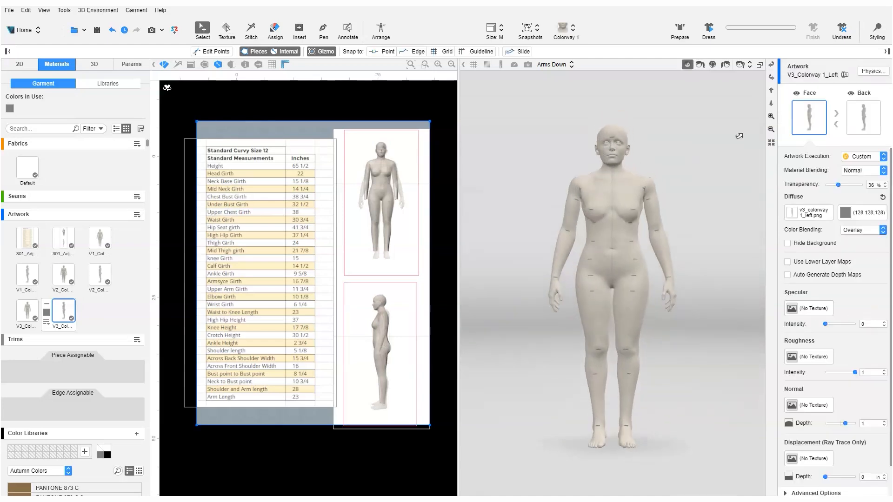